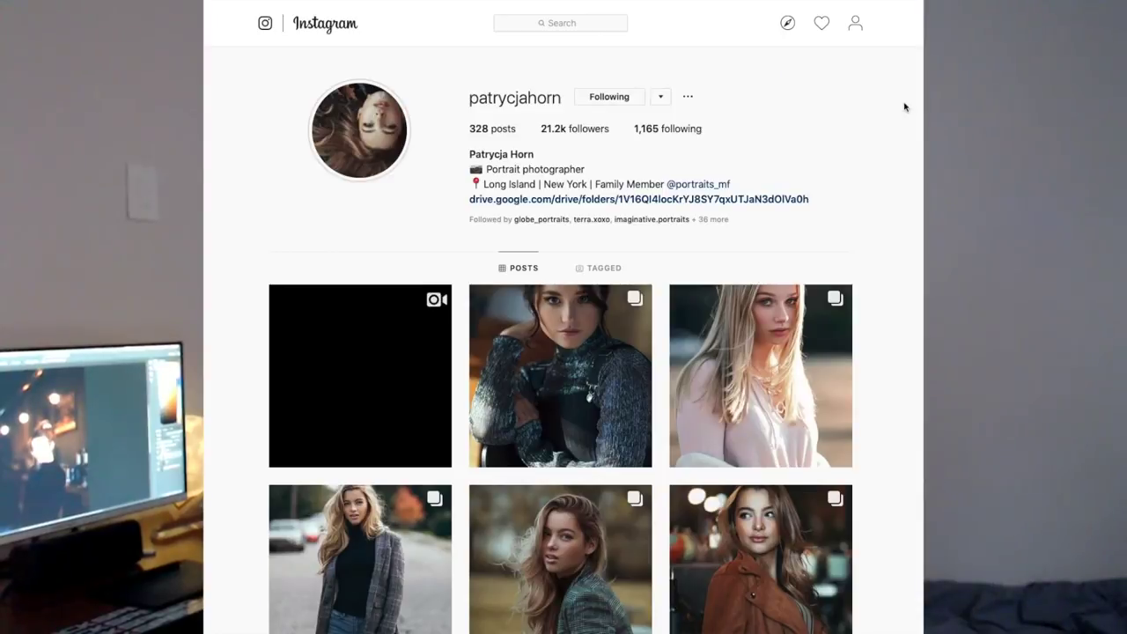
Scroll the Instagram grid and open the bokeh-lit black turtleneck portrait post
scroll(905, 107, down, 5)
scroll(905, 106, down, 10)
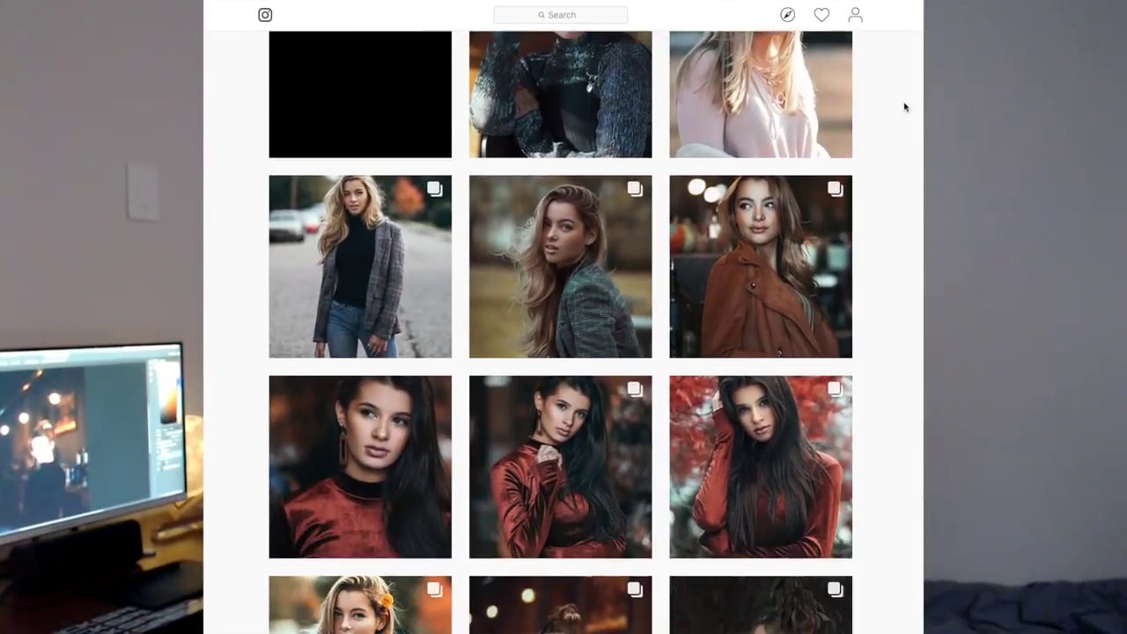
scroll(904, 107, down, 6)
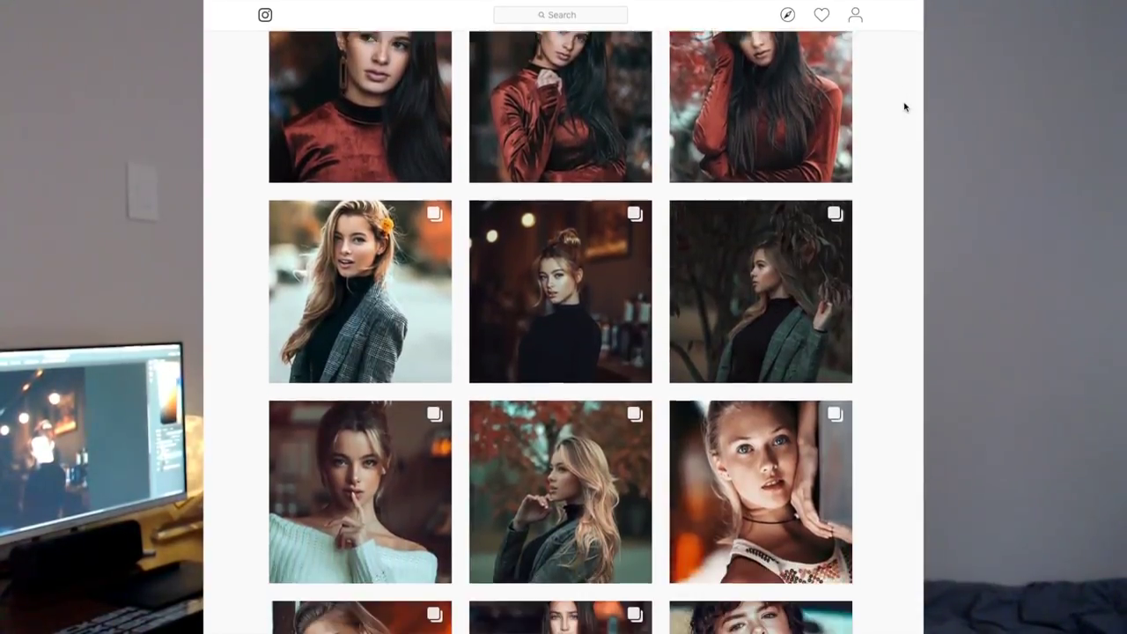
click(607, 114)
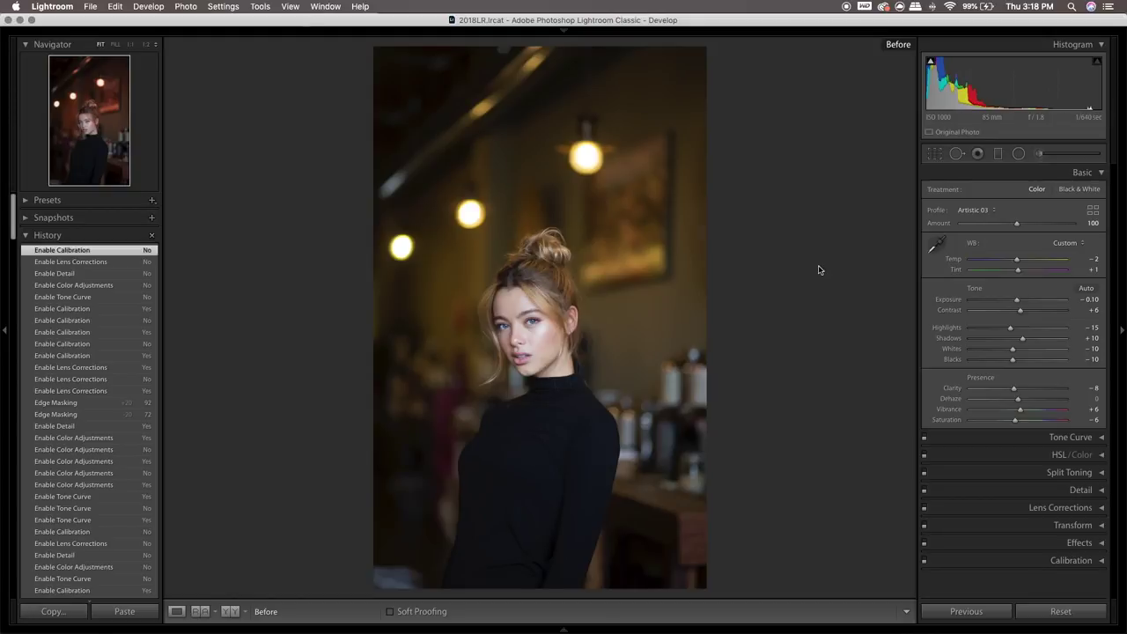
Return from Before view and straighten the portrait to −1.86° with Crop & Straighten
key(backslash)
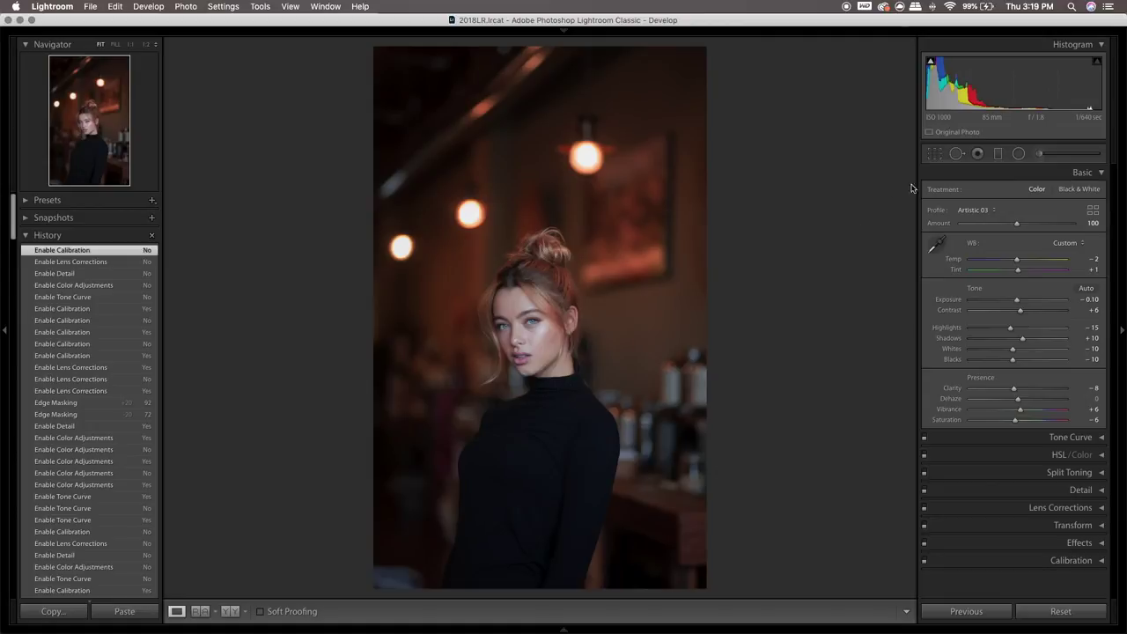
click(935, 154)
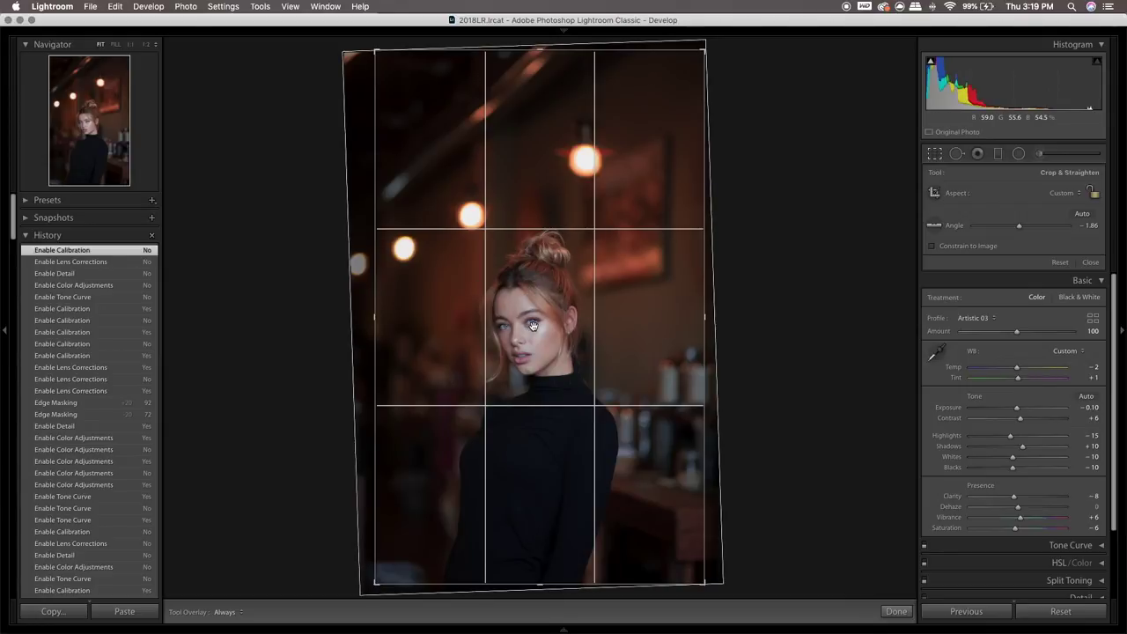
Commit the crop, zoom 1:2 on the face, and compare Before/After
key(Return)
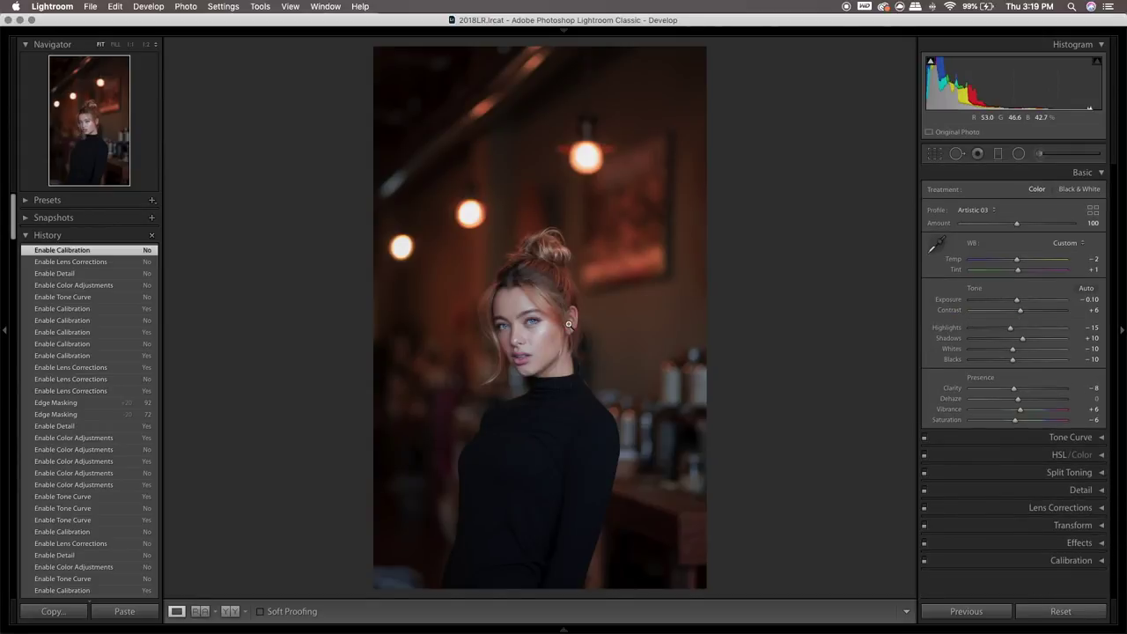
click(511, 329)
drag(560, 342, 532, 316)
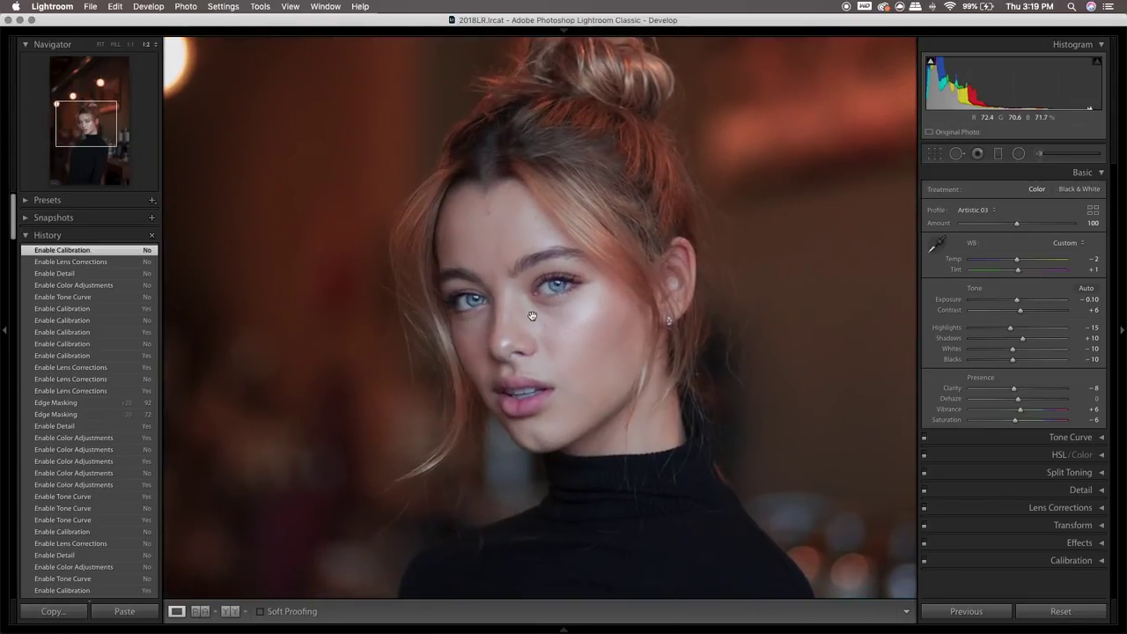
key(backslash)
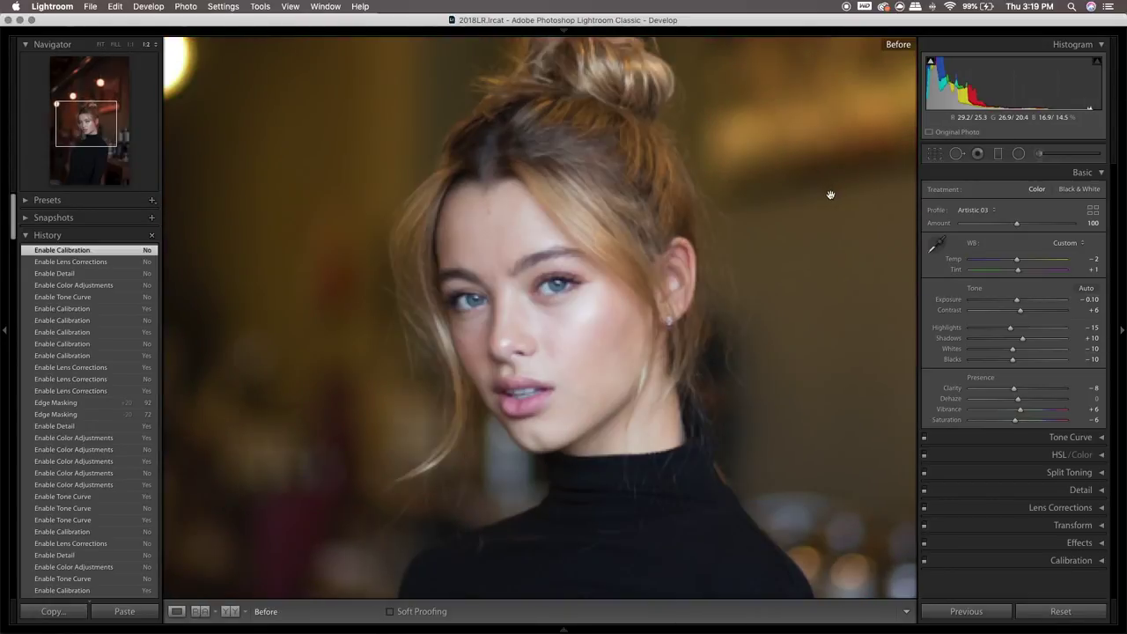
key(backslash)
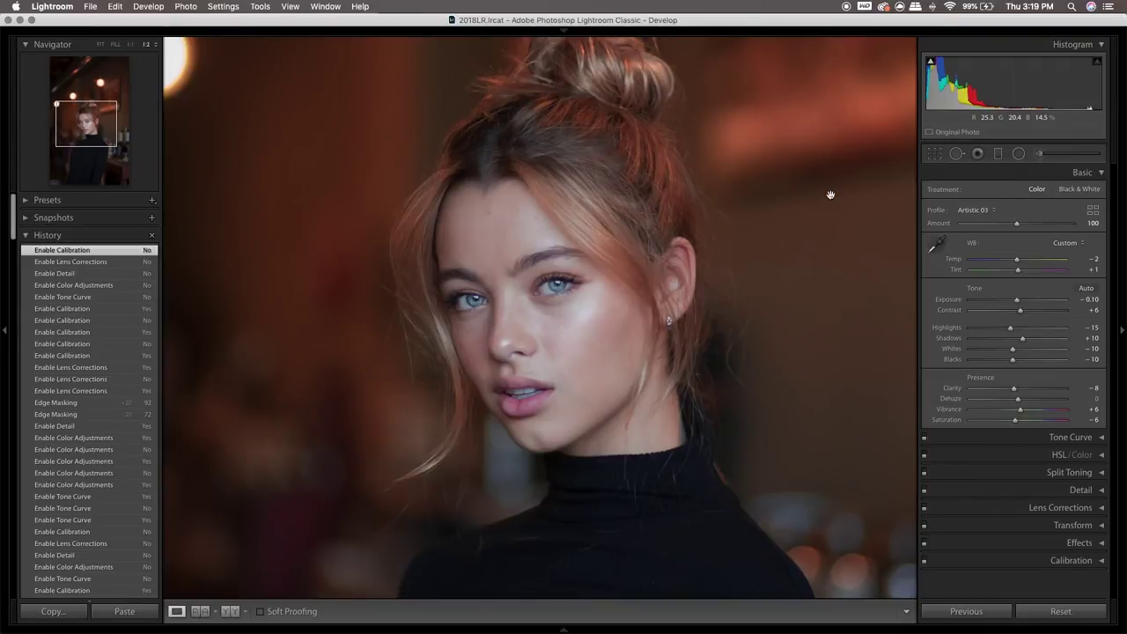
Inspect the Eyes brush pin, close the Adjustment Brush, and return to Fit view
click(1003, 156)
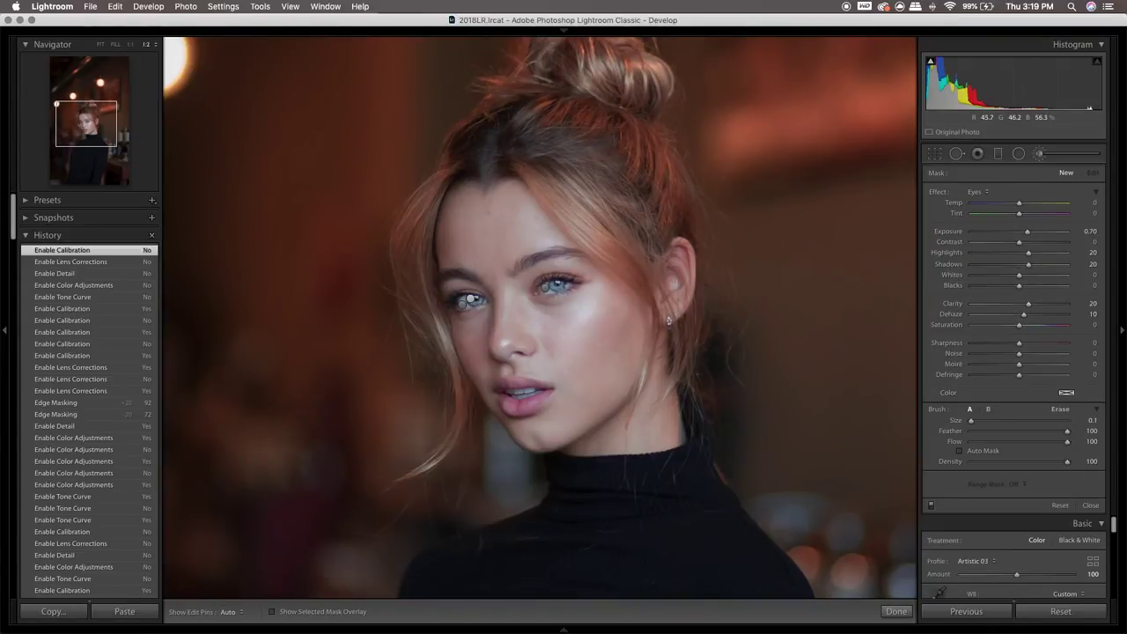
mouse_move(473, 303)
key(k)
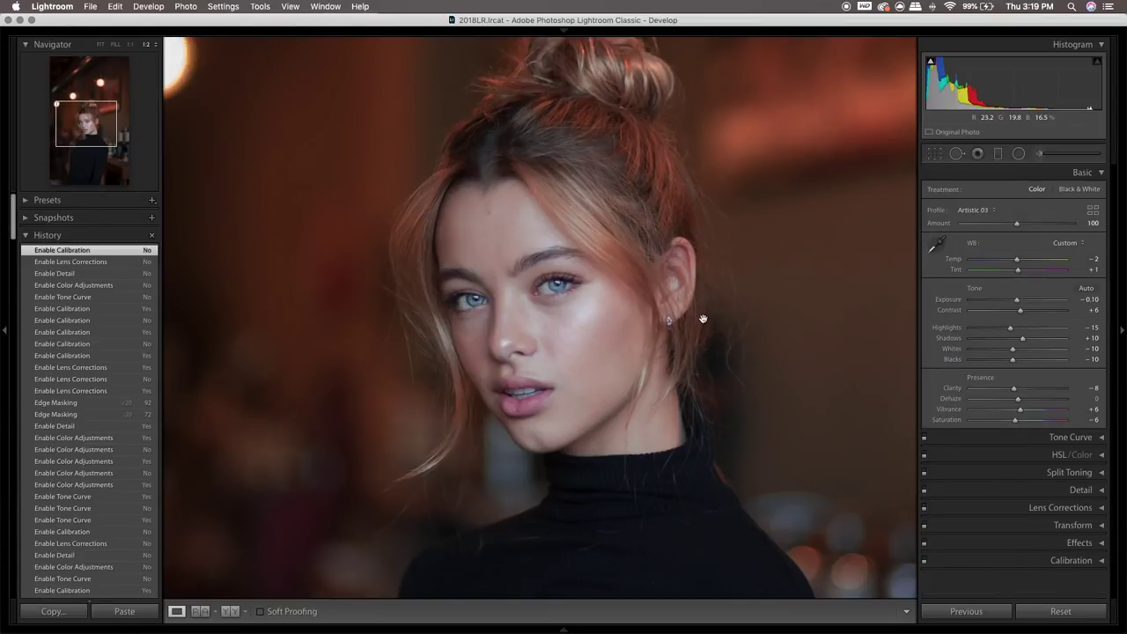
click(703, 318)
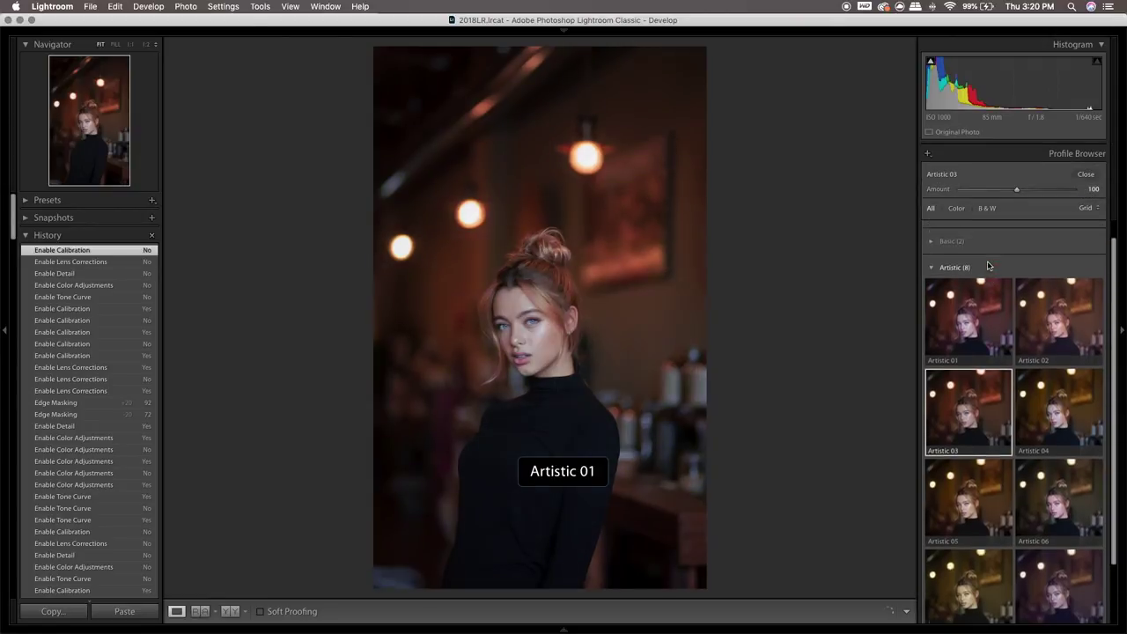
scroll(988, 265, down, 1)
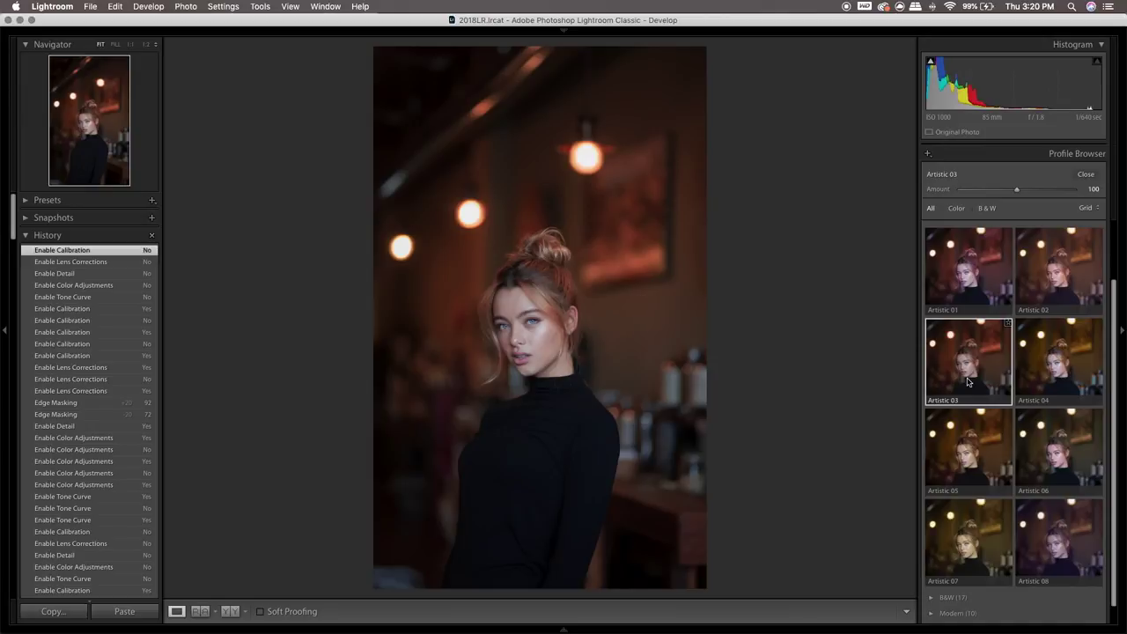
click(1086, 174)
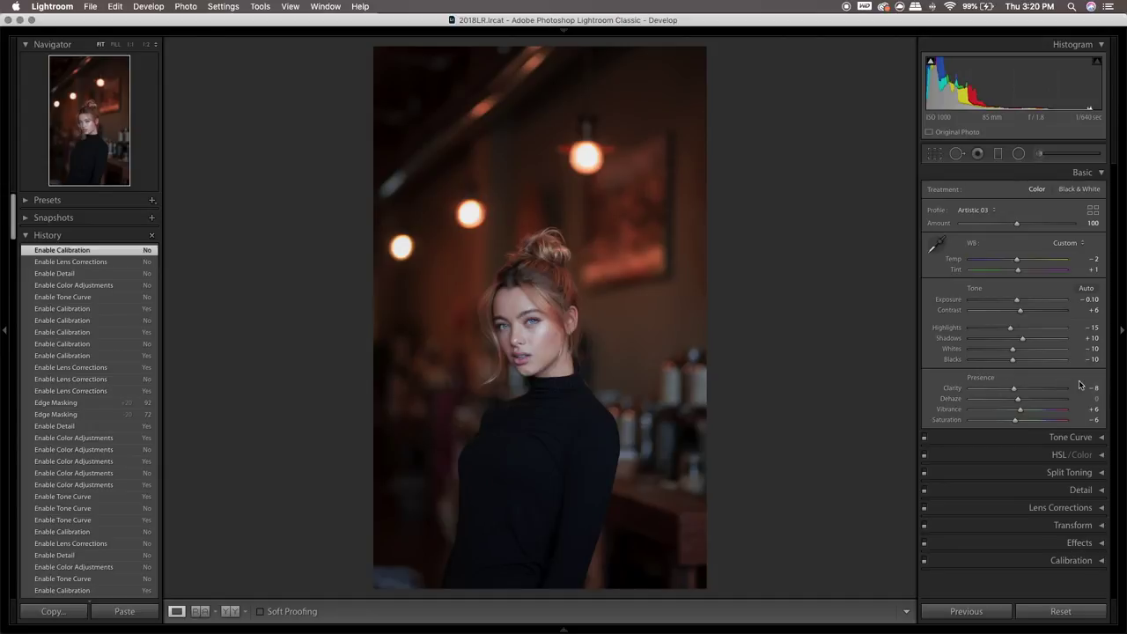
Check the face at 1:2, return to Fit, and expand the Tone Curve panel
click(550, 330)
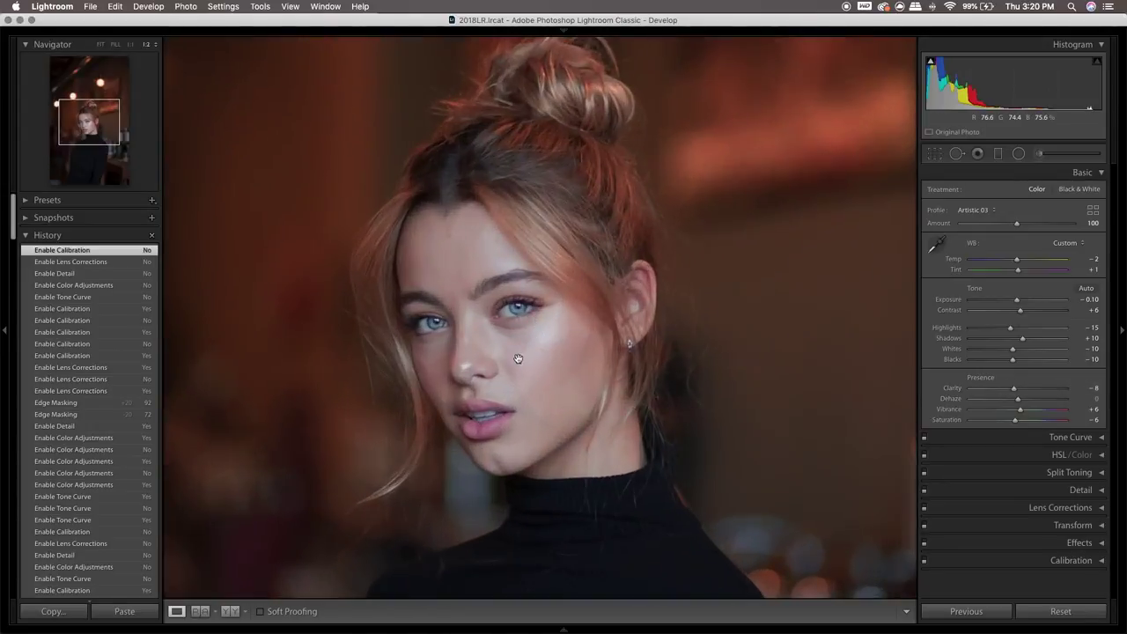
click(527, 338)
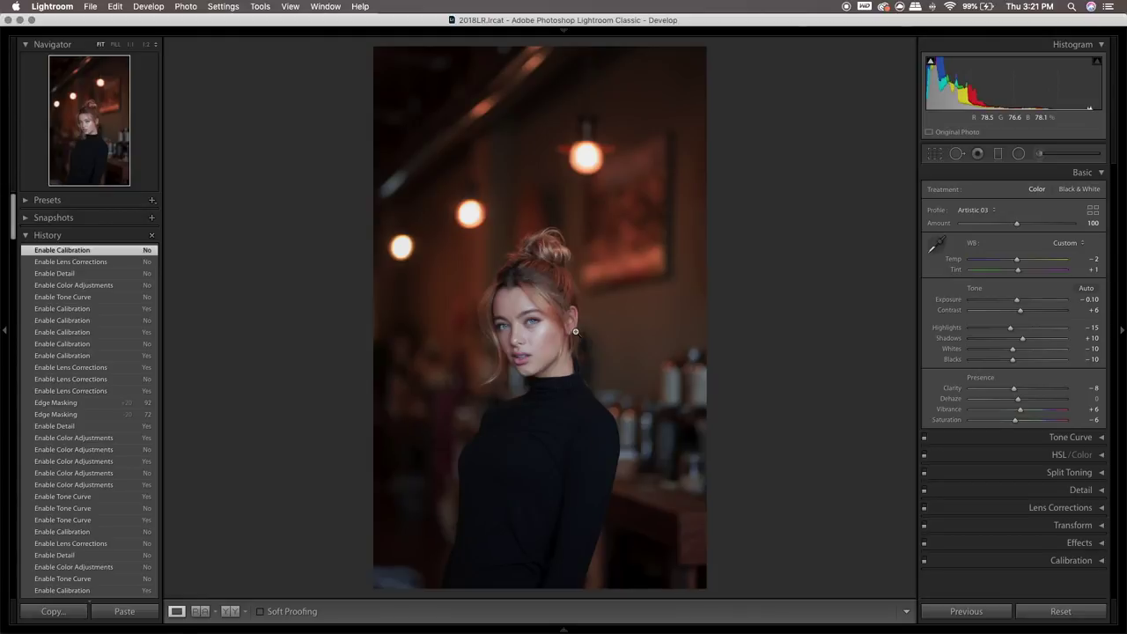
click(972, 438)
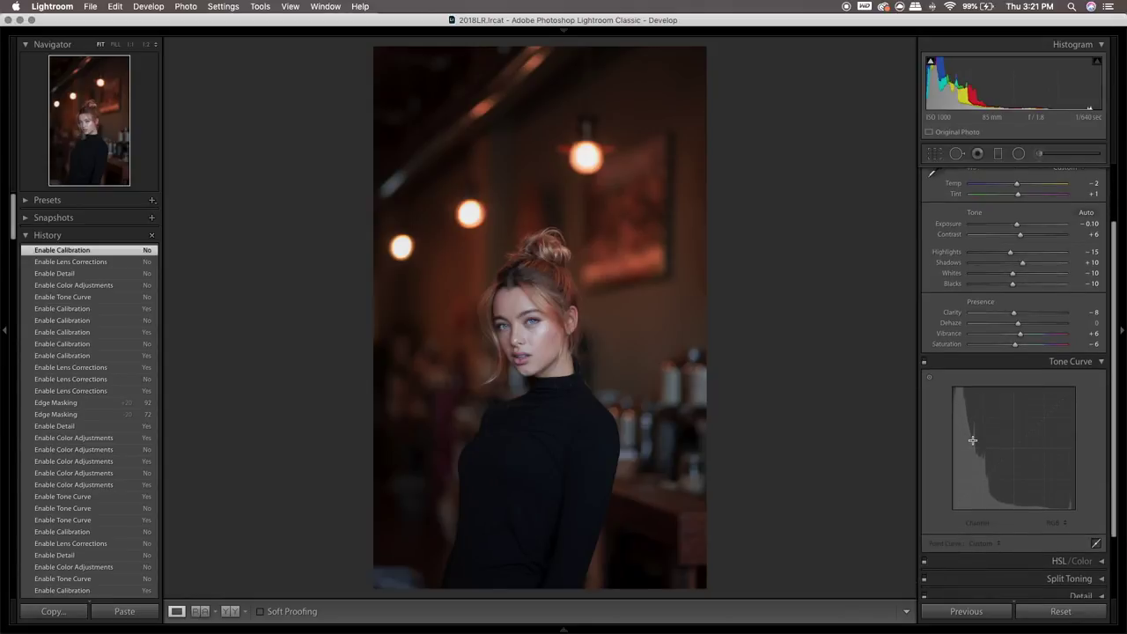
Toggle the tone curve off and on, then browse the Red, Green and Blue channels
click(925, 362)
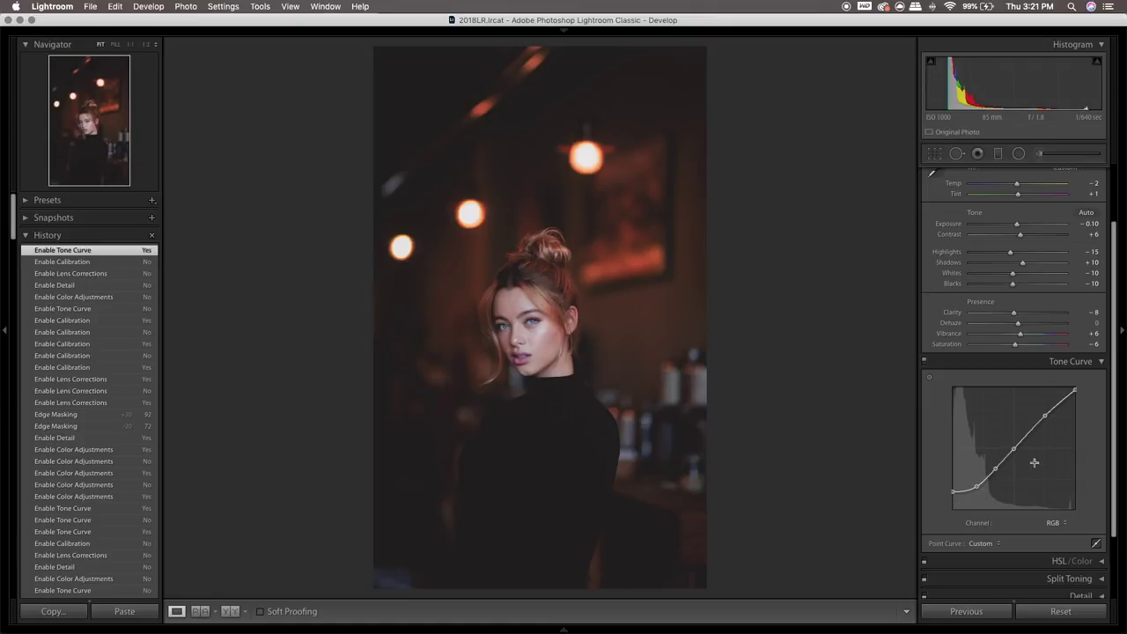
click(925, 362)
click(925, 363)
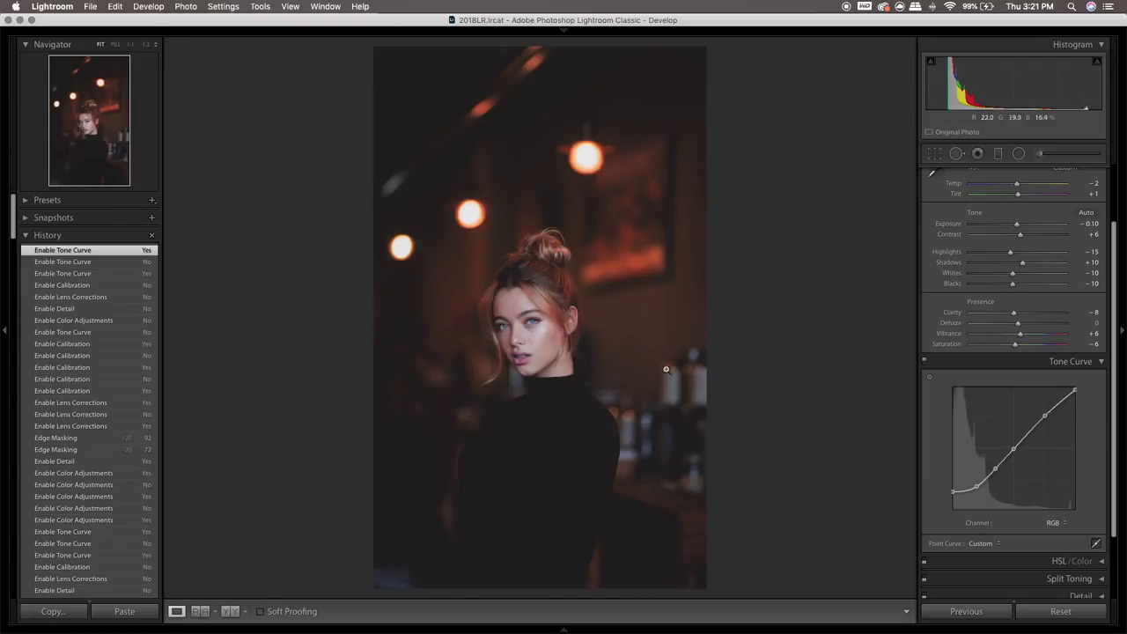
scroll(974, 445, down, 2)
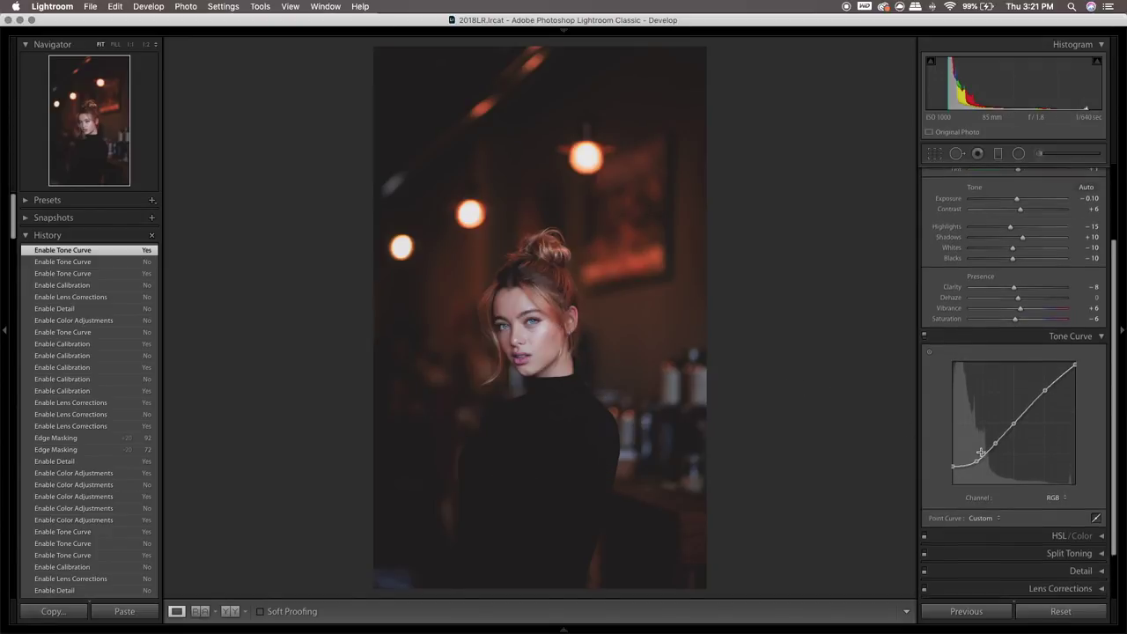
click(1054, 480)
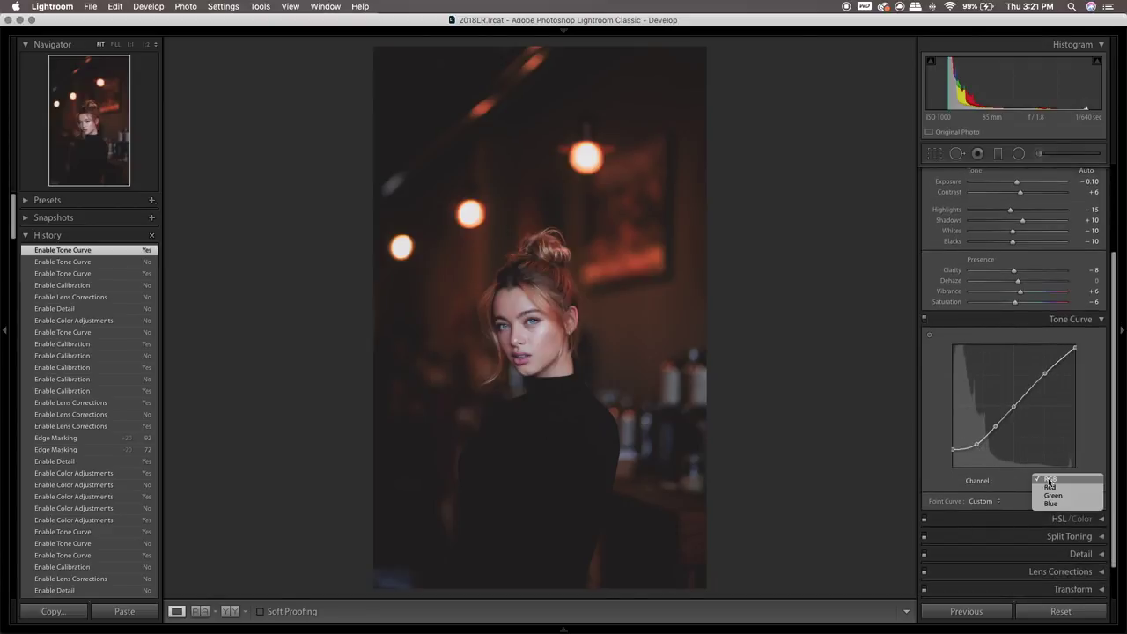
click(1049, 489)
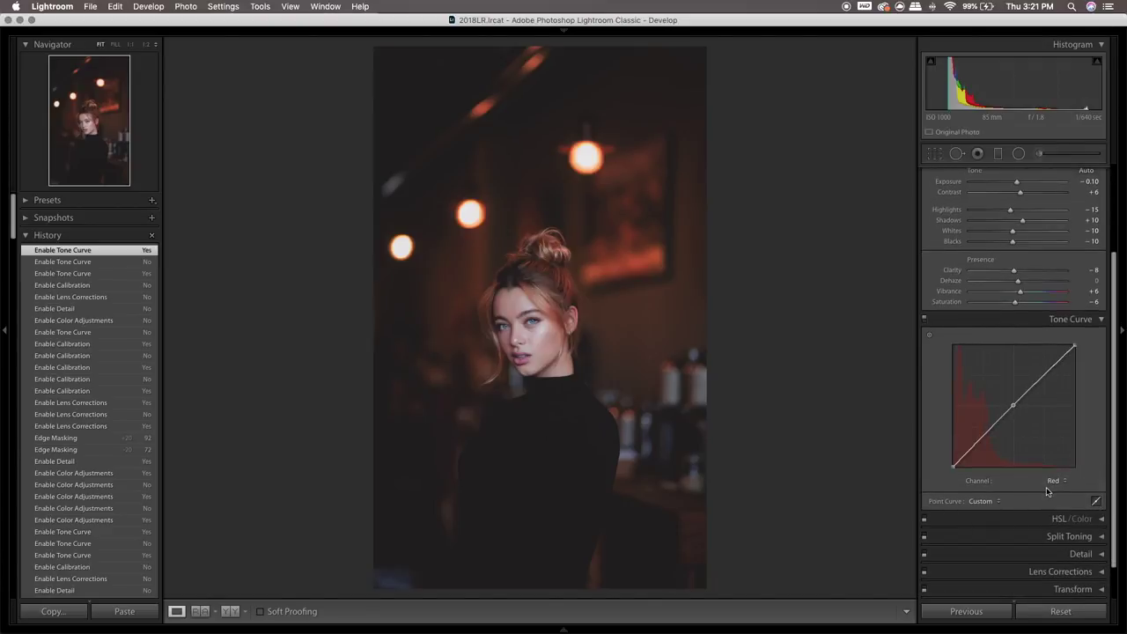
click(1059, 485)
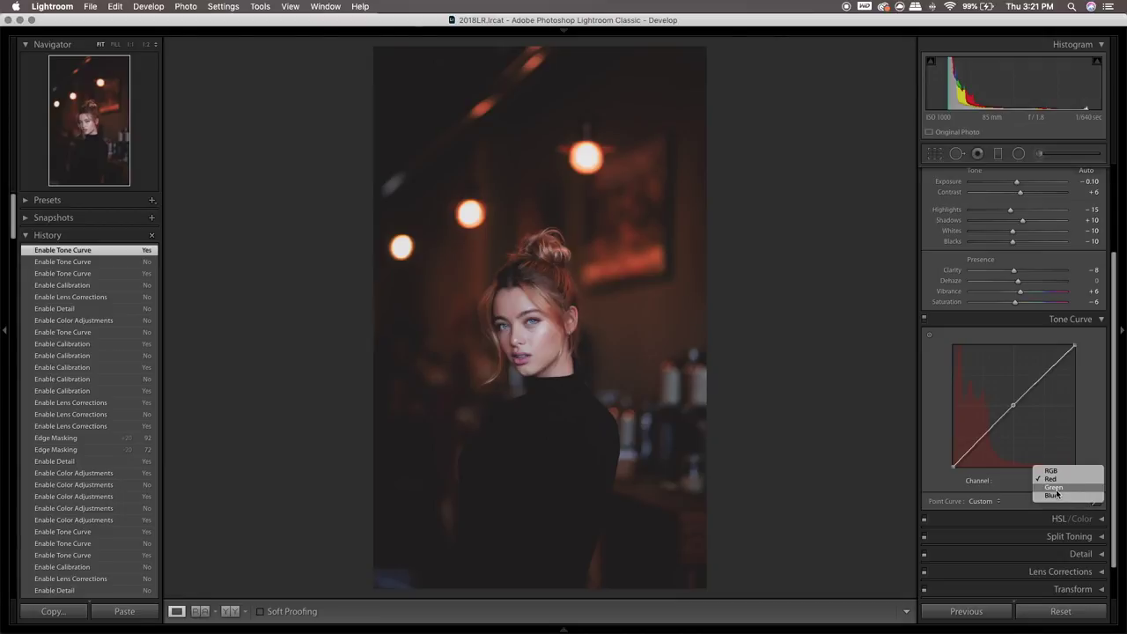
click(1056, 488)
click(1057, 482)
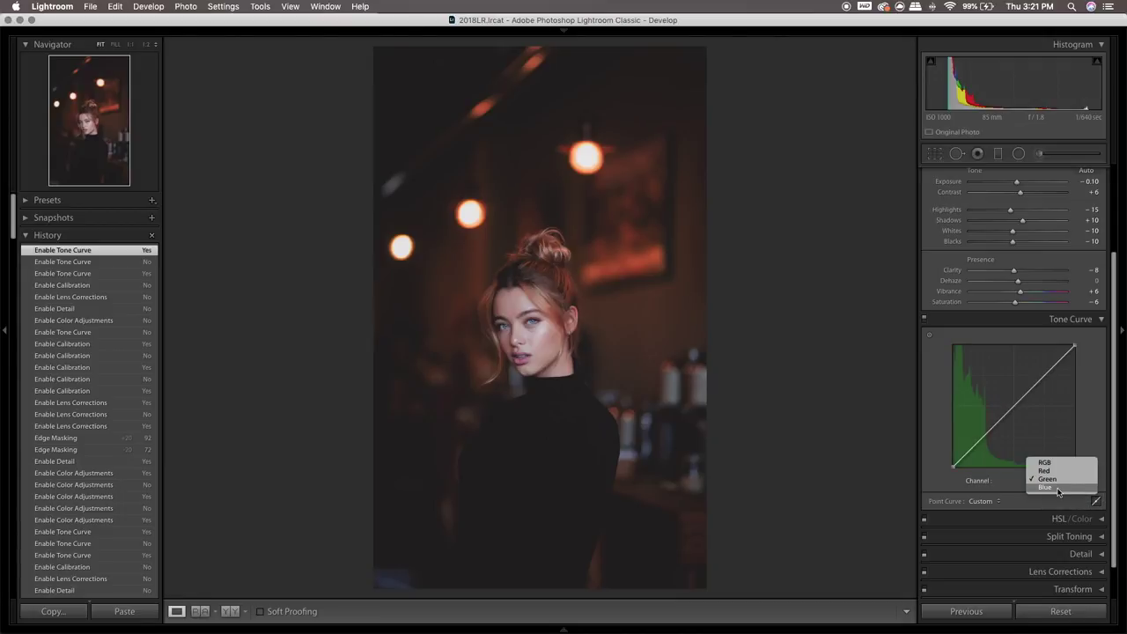
click(1058, 490)
Anchor the Red curve at its midpoint, return to RGB, and collapse Tone Curve
click(1059, 484)
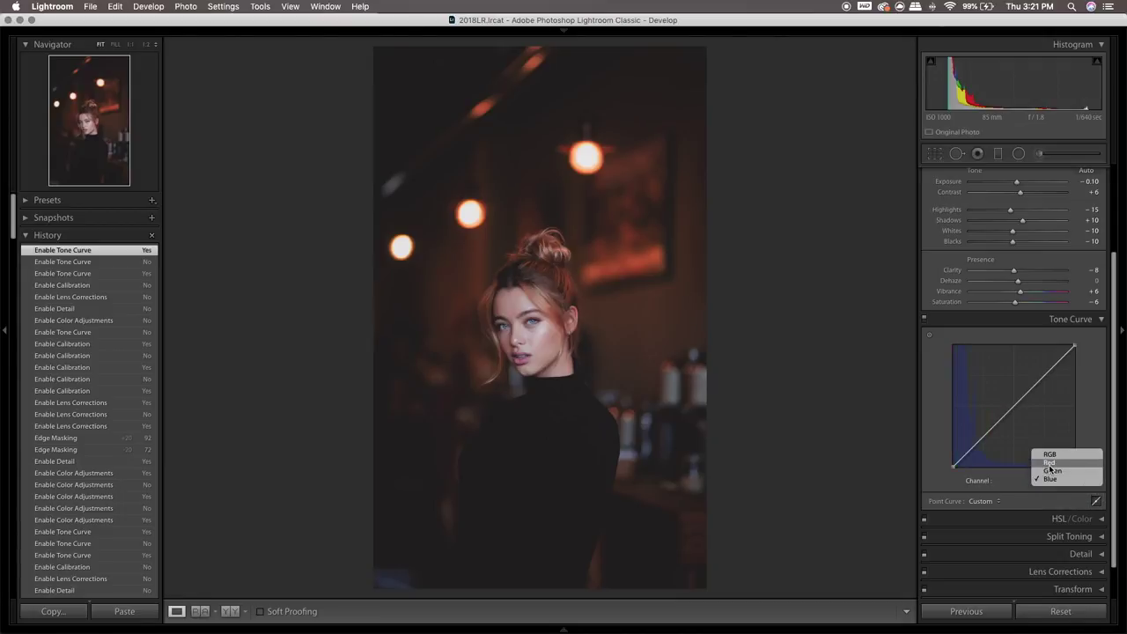
click(1050, 464)
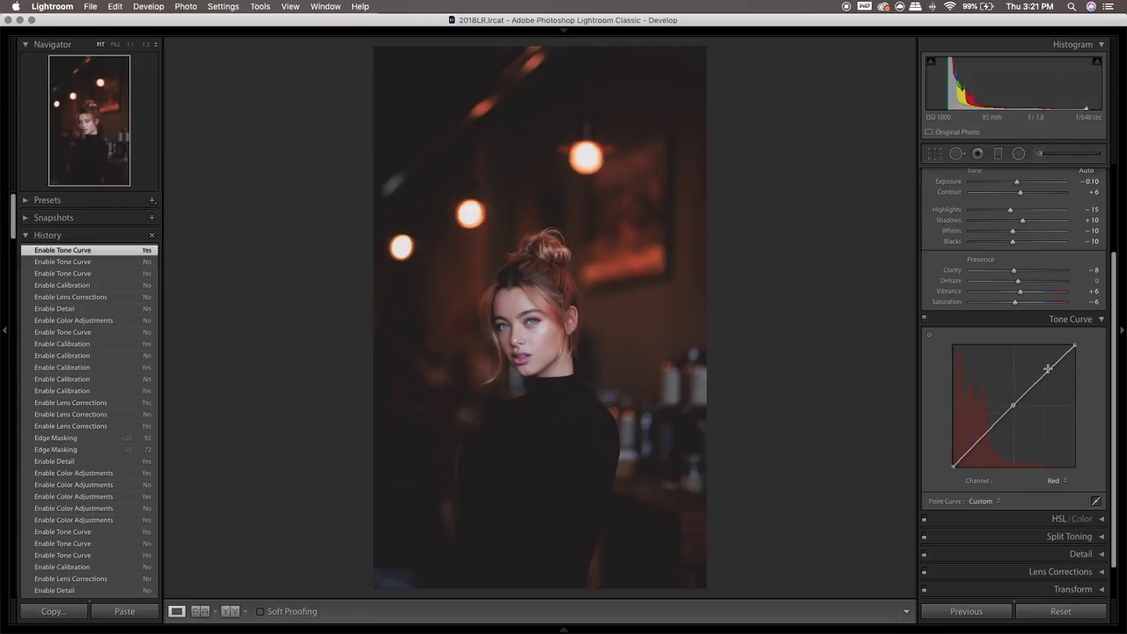
click(1013, 403)
click(1055, 480)
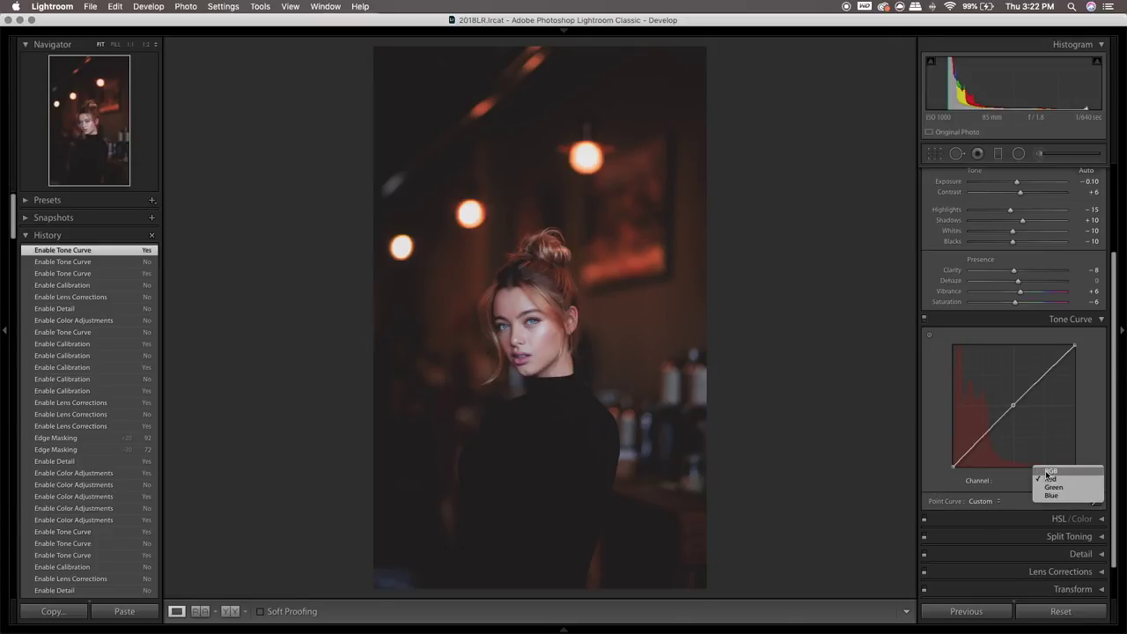
click(1053, 470)
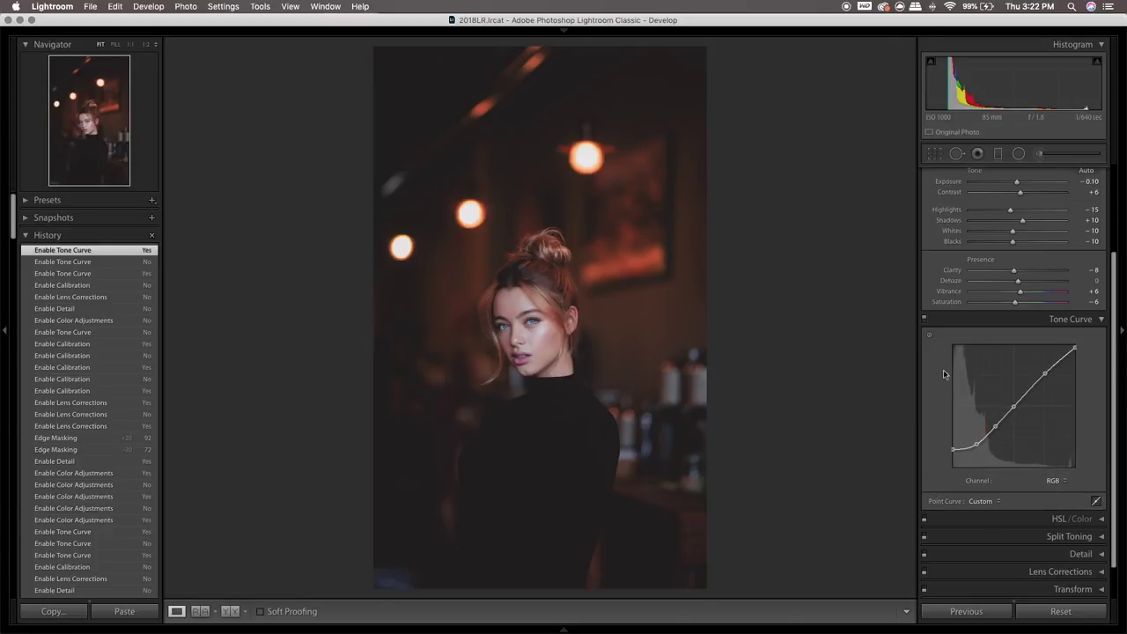
click(989, 327)
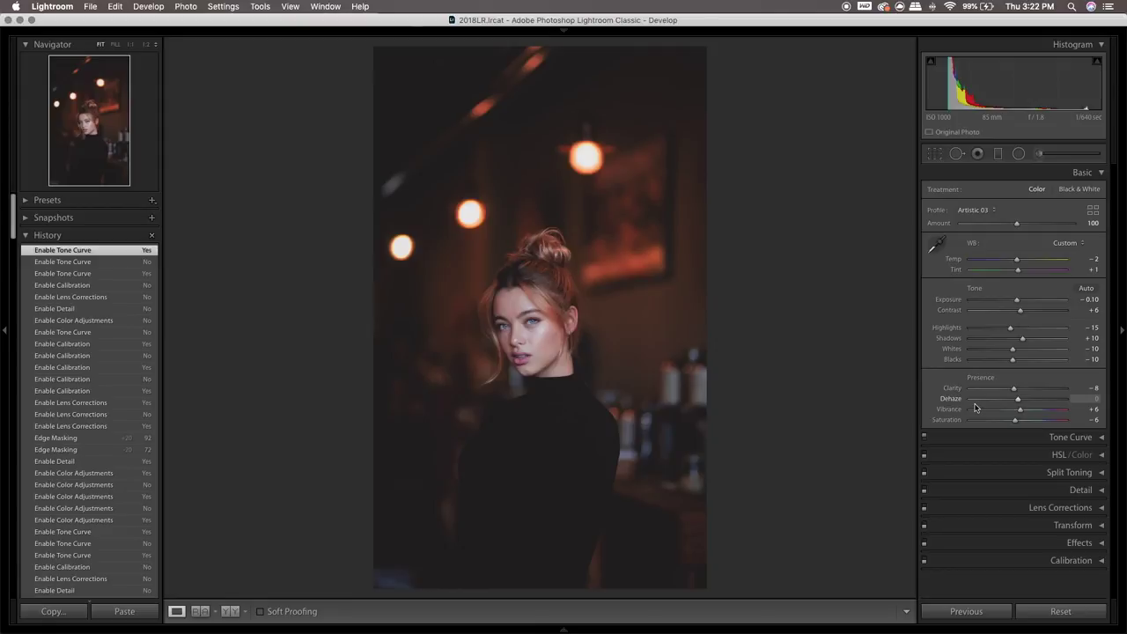
Enable HSL/Color with orange and yellow hue shifts and raised blue luminance, then collapse it
click(939, 456)
scroll(959, 458, down, 5)
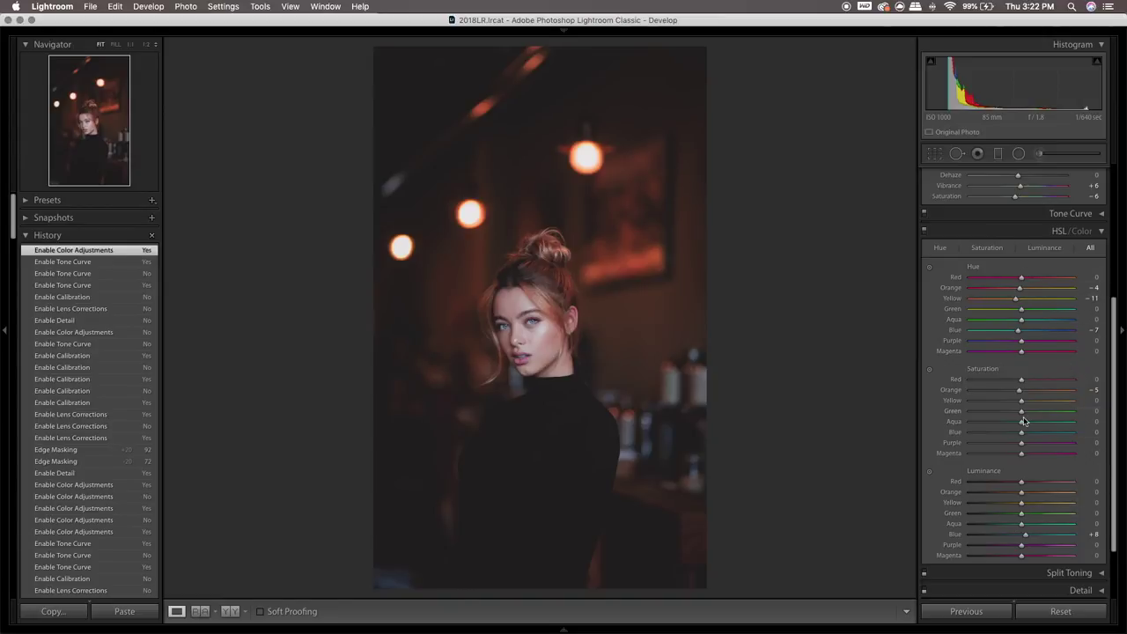
click(970, 236)
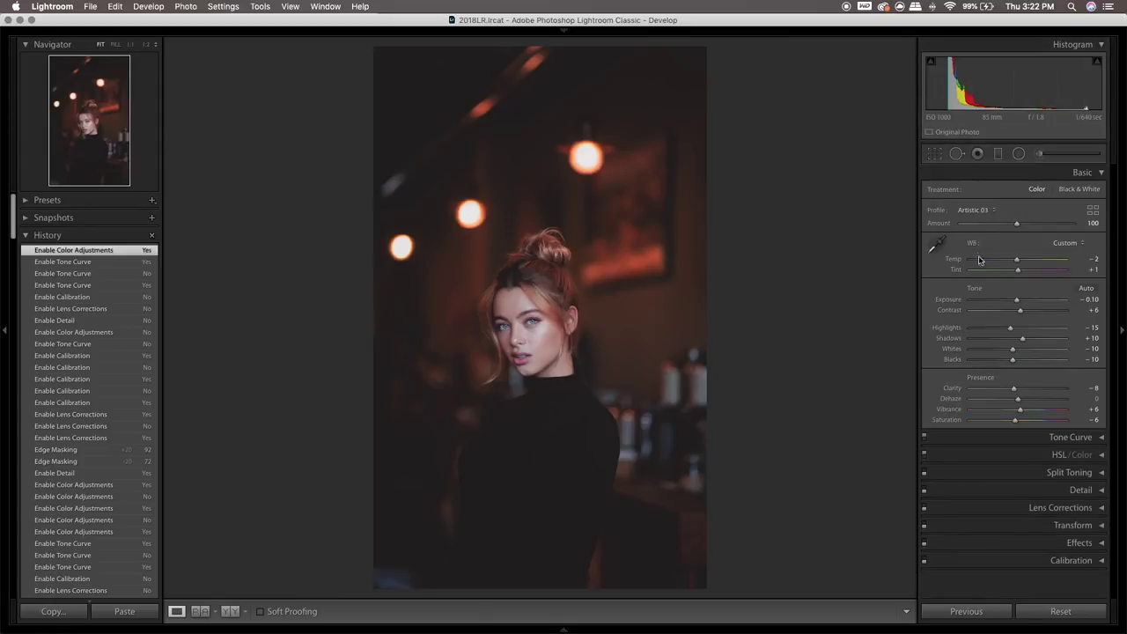
Review Split Toning, then expand and enable the Detail panel
click(959, 474)
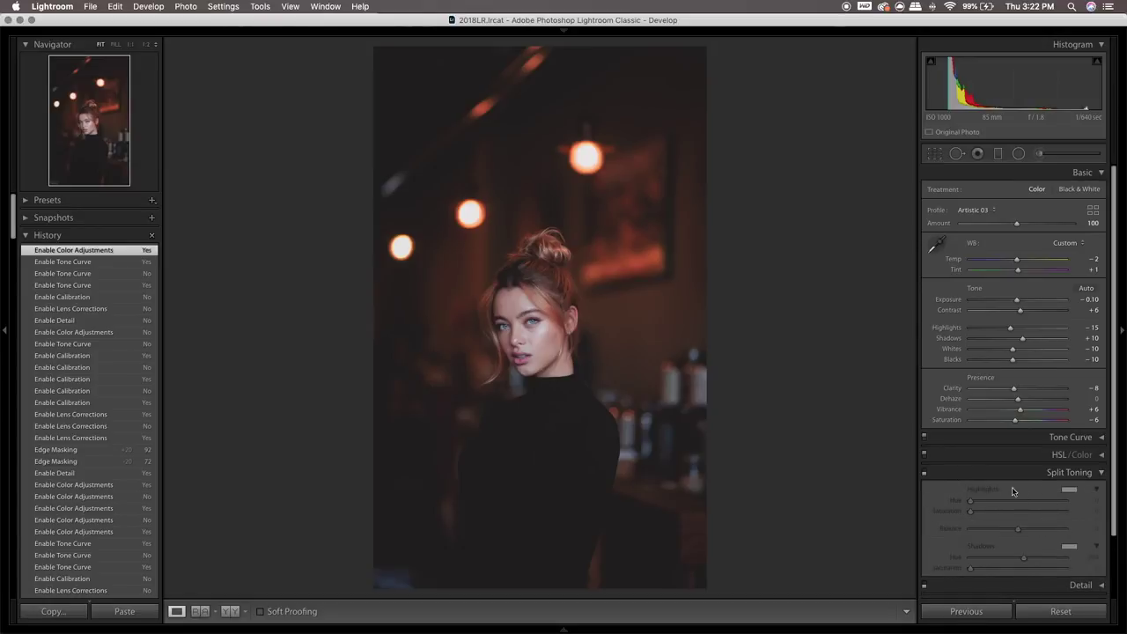
click(986, 471)
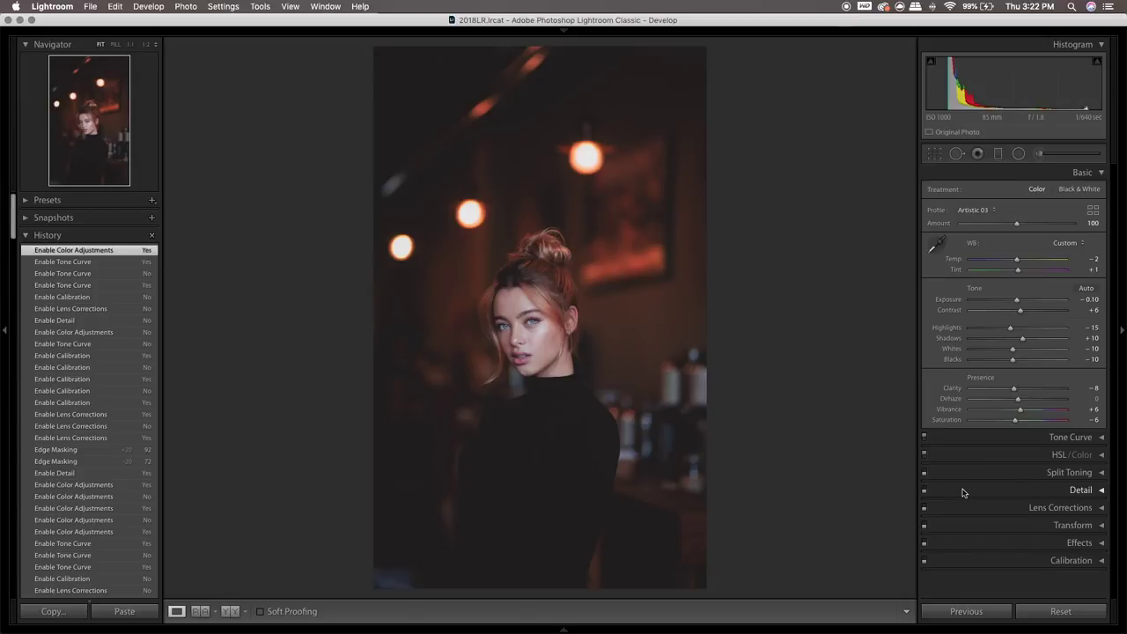
click(964, 490)
click(924, 330)
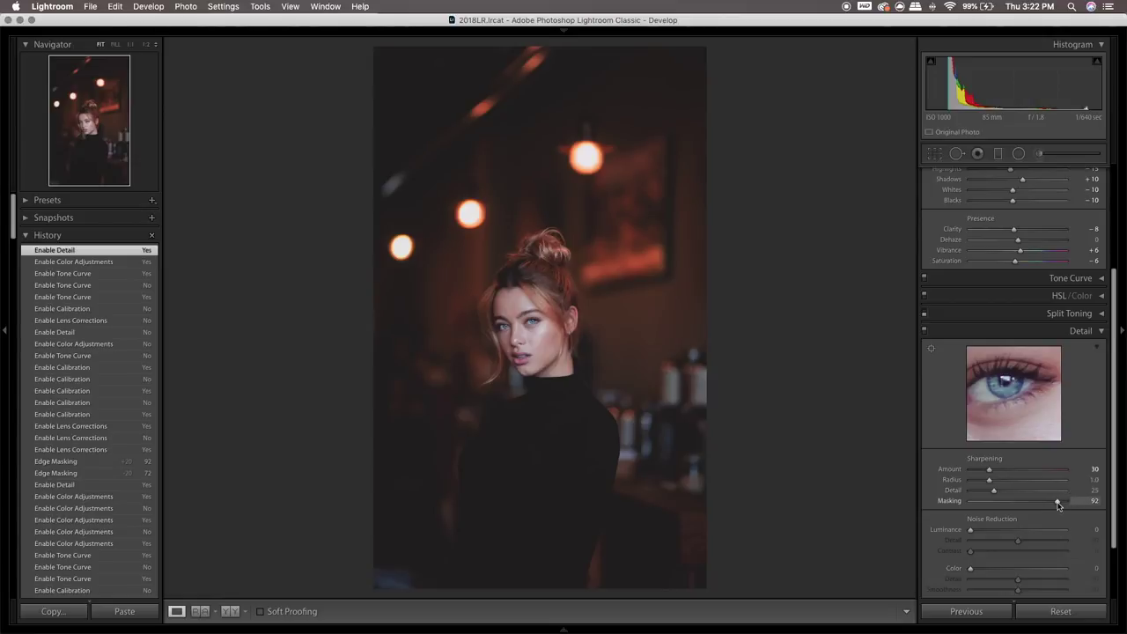
Set sharpening Masking to 91 while previewing the edge mask
alt+click(1058, 505)
mouse_move(1058, 505)
mouse_down()
mouse_move(958, 509)
mouse_move(1057, 508)
mouse_up()
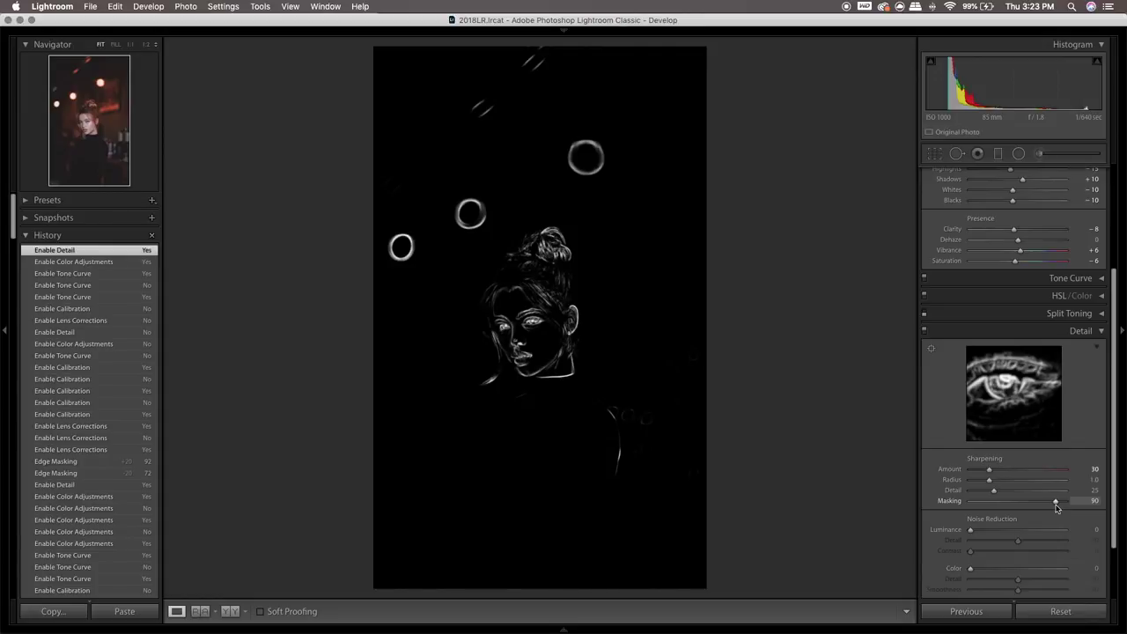
drag(1057, 508, 1056, 508)
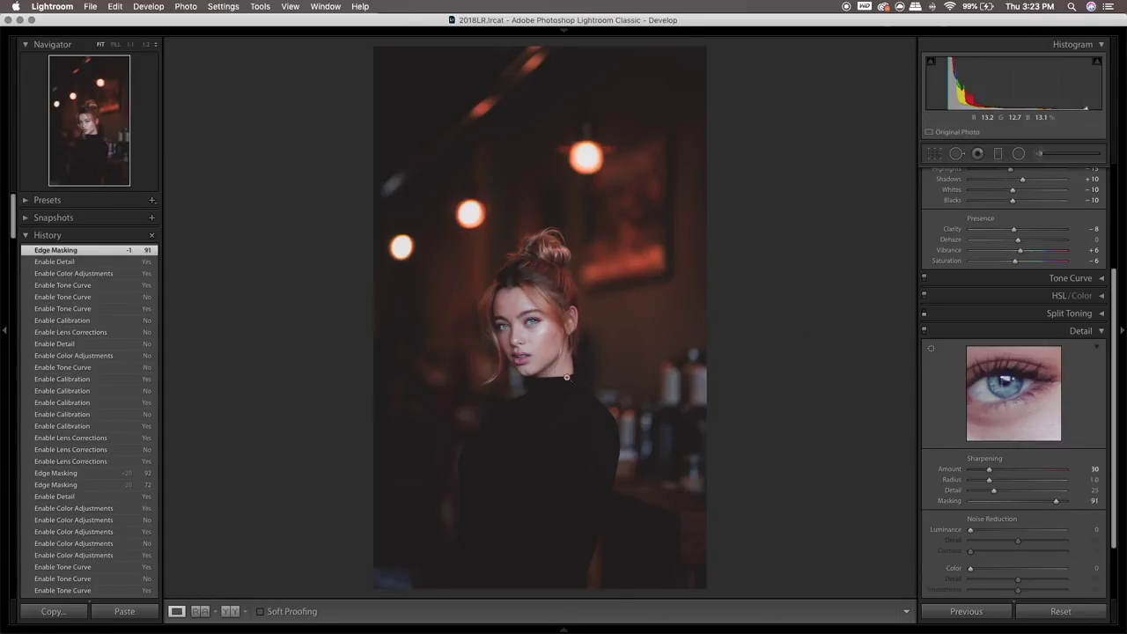
scroll(1028, 513, down, 2)
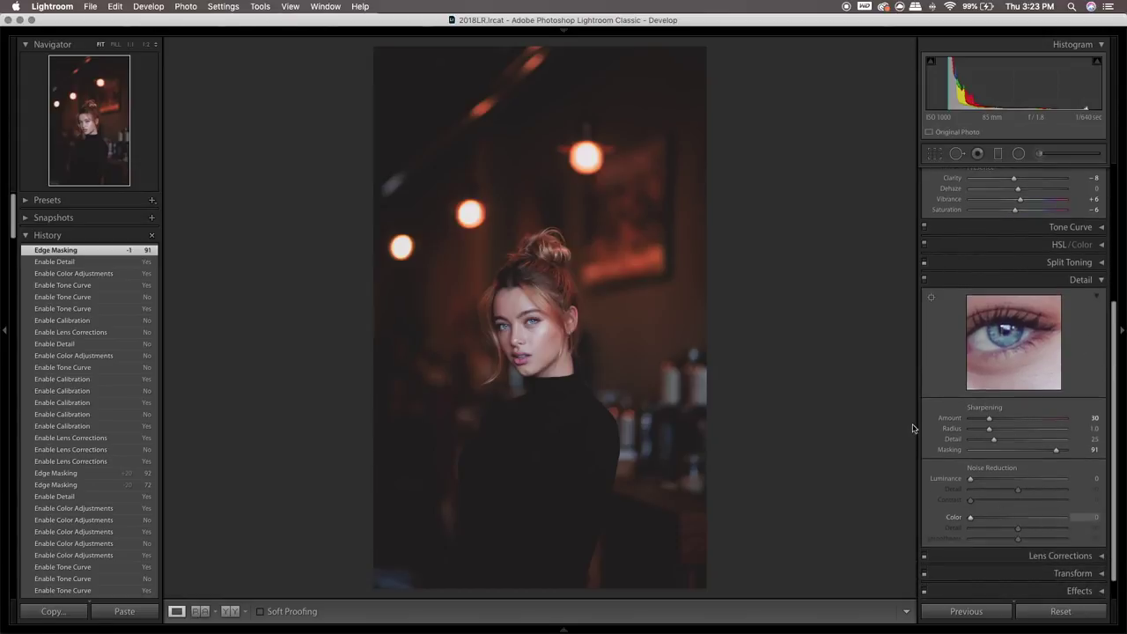
Collapse the Detail panel and switch on Lens Corrections
click(951, 284)
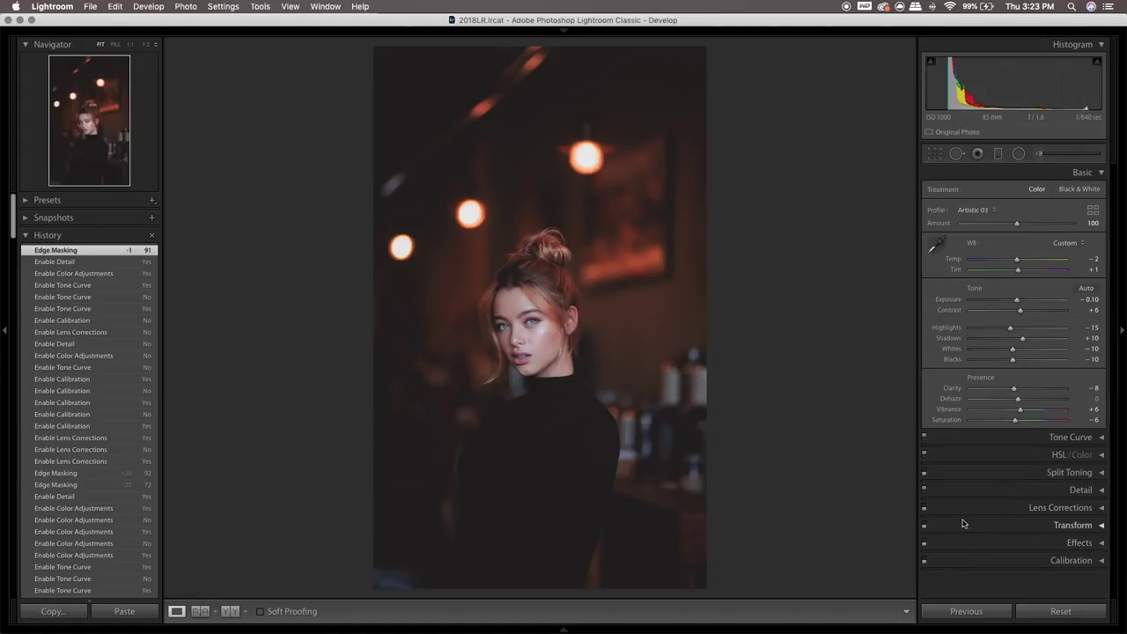
click(925, 509)
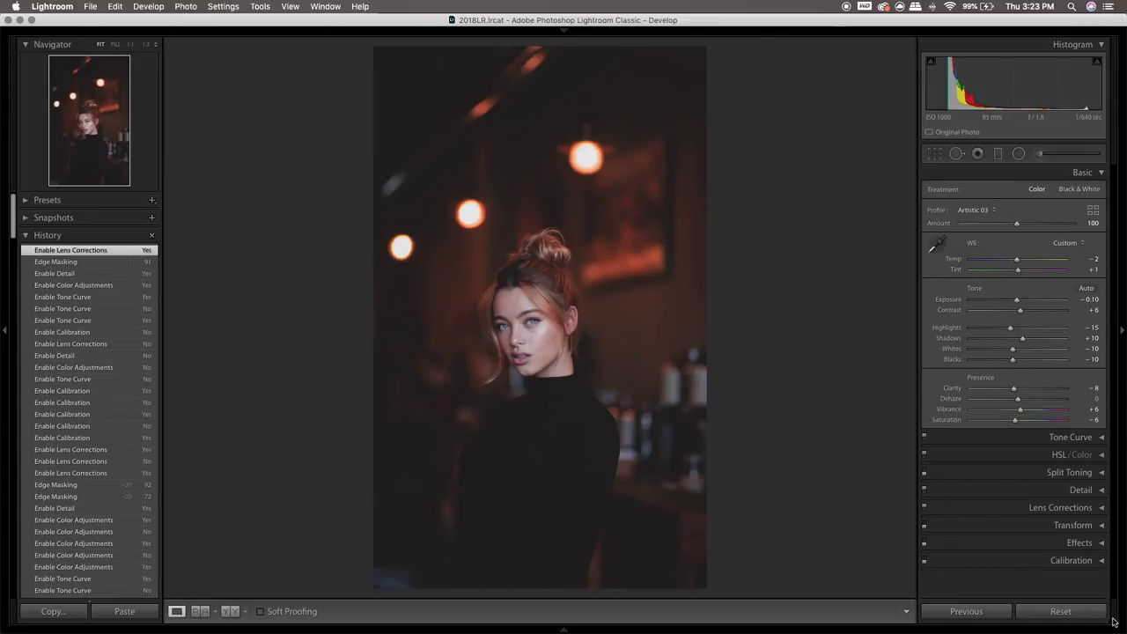
Enable Calibration with red and green primary hues up, blue down, then collapse it
click(985, 561)
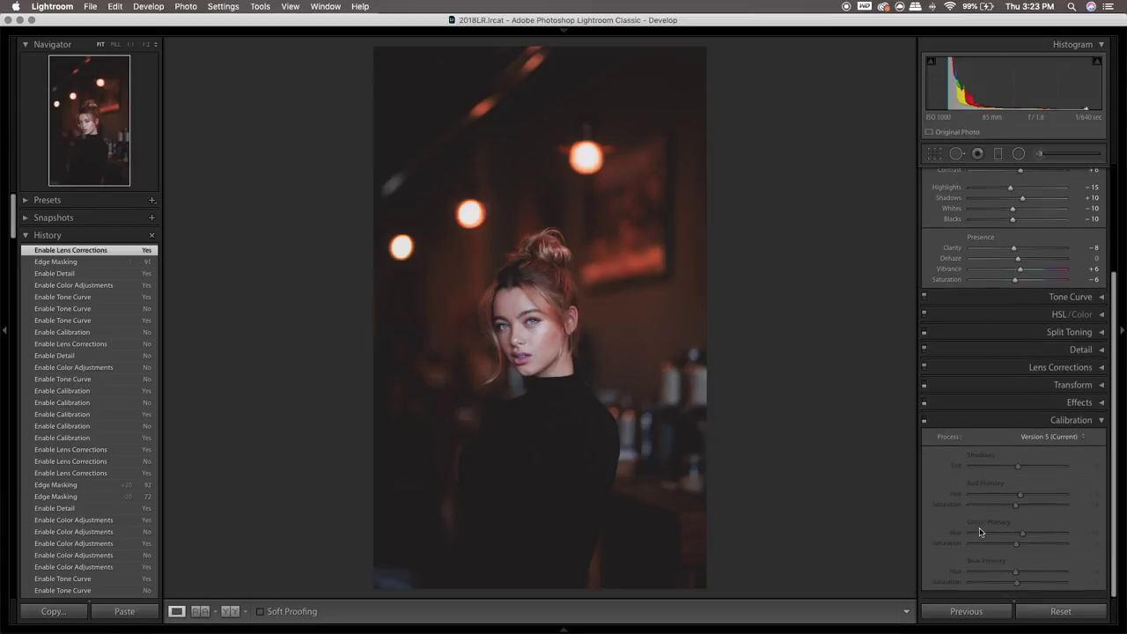
click(924, 422)
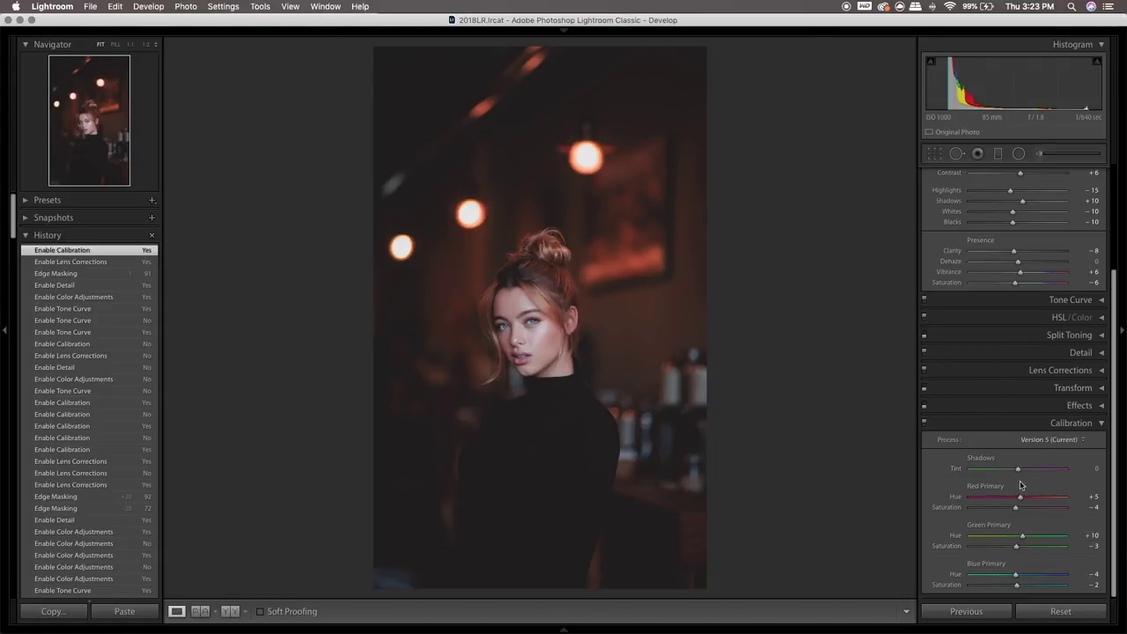
click(981, 427)
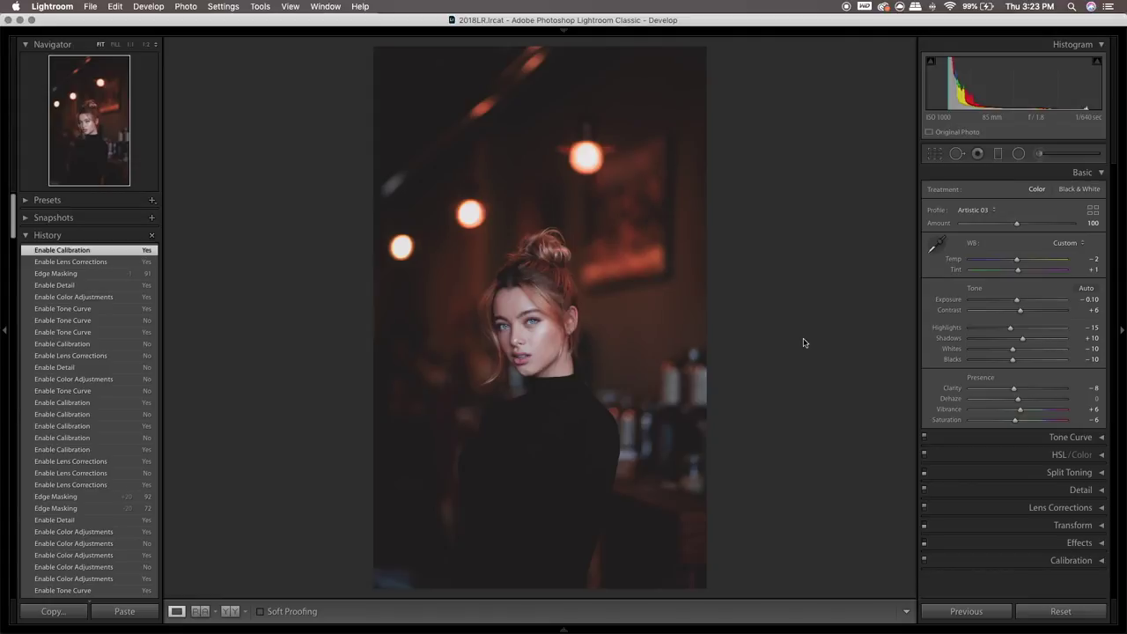
key(backslash)
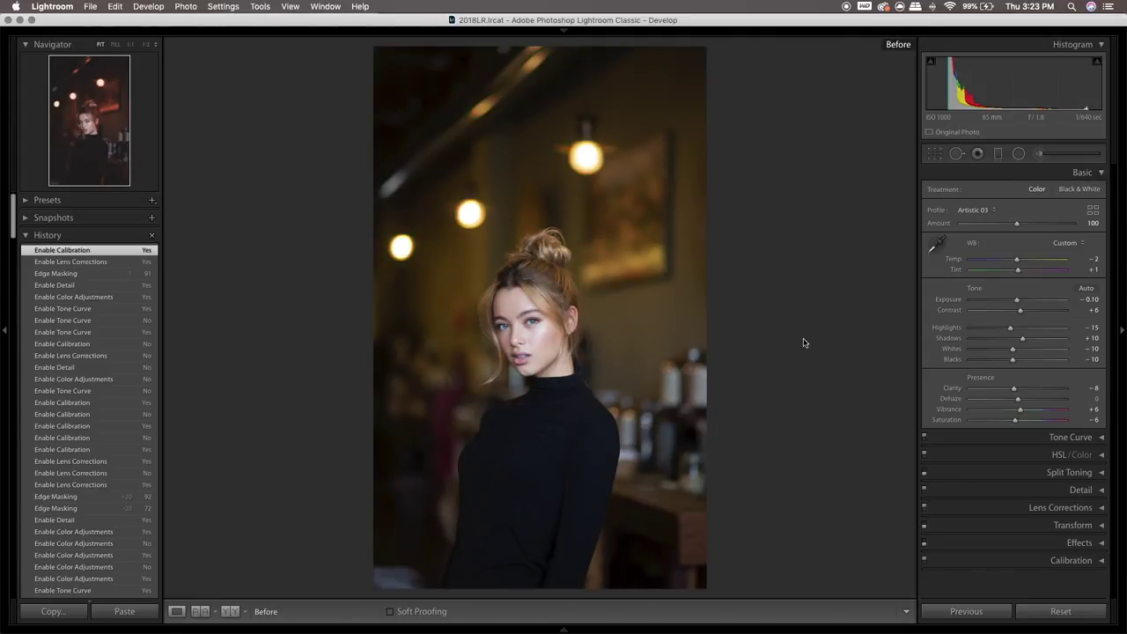
key(backslash)
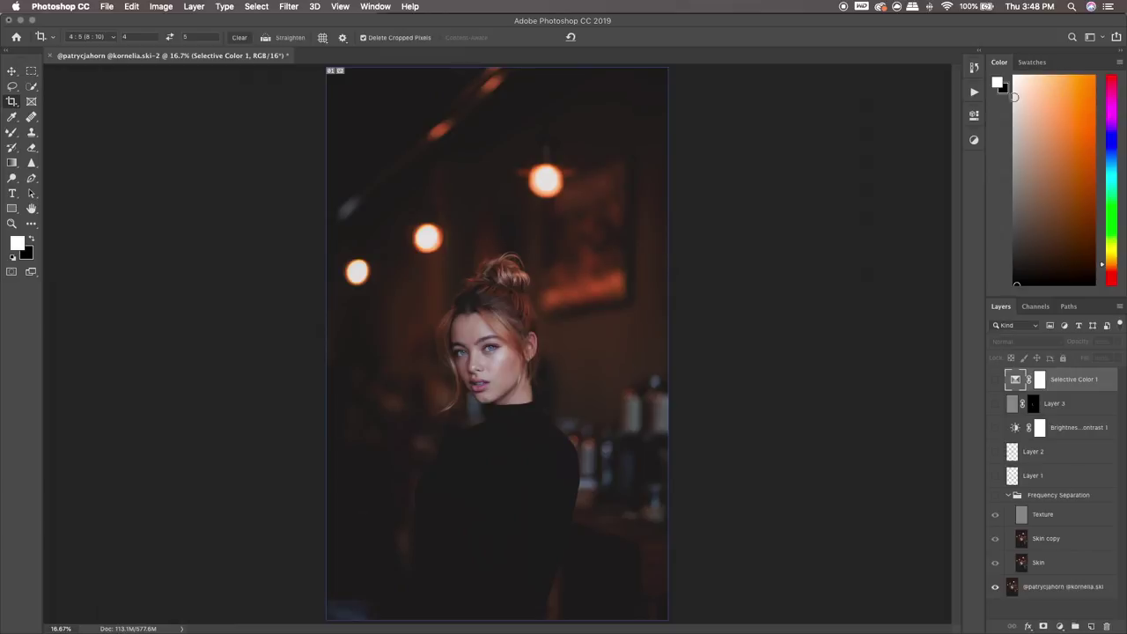
Review the Frequency Separation, Sharpen Eyes and Color Correction actions, then zoom to 50%
click(974, 92)
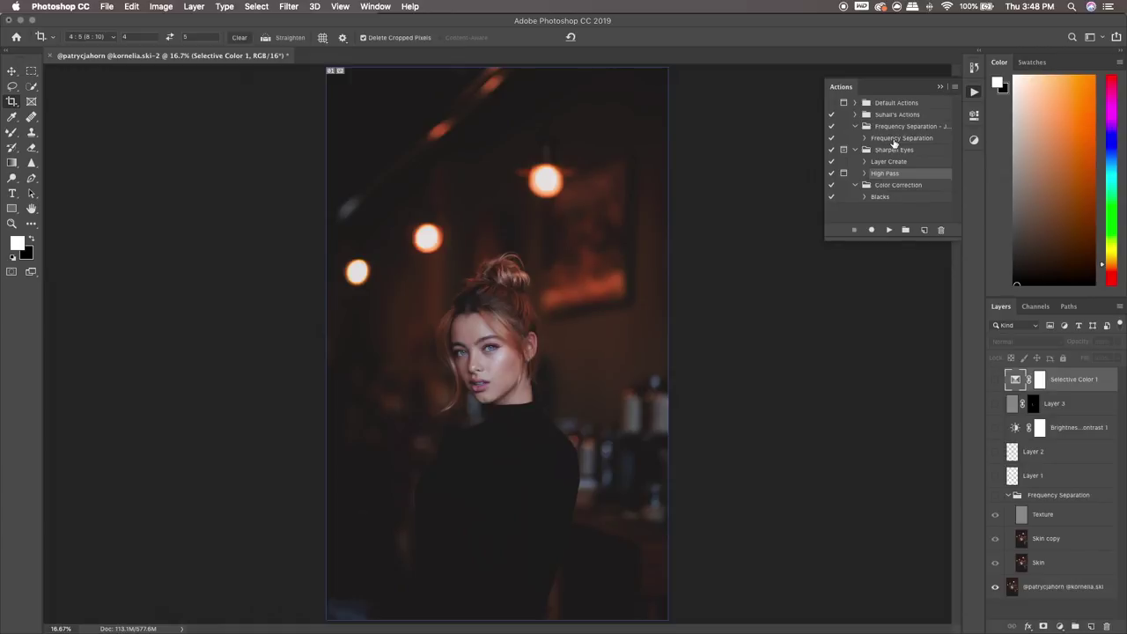
click(940, 89)
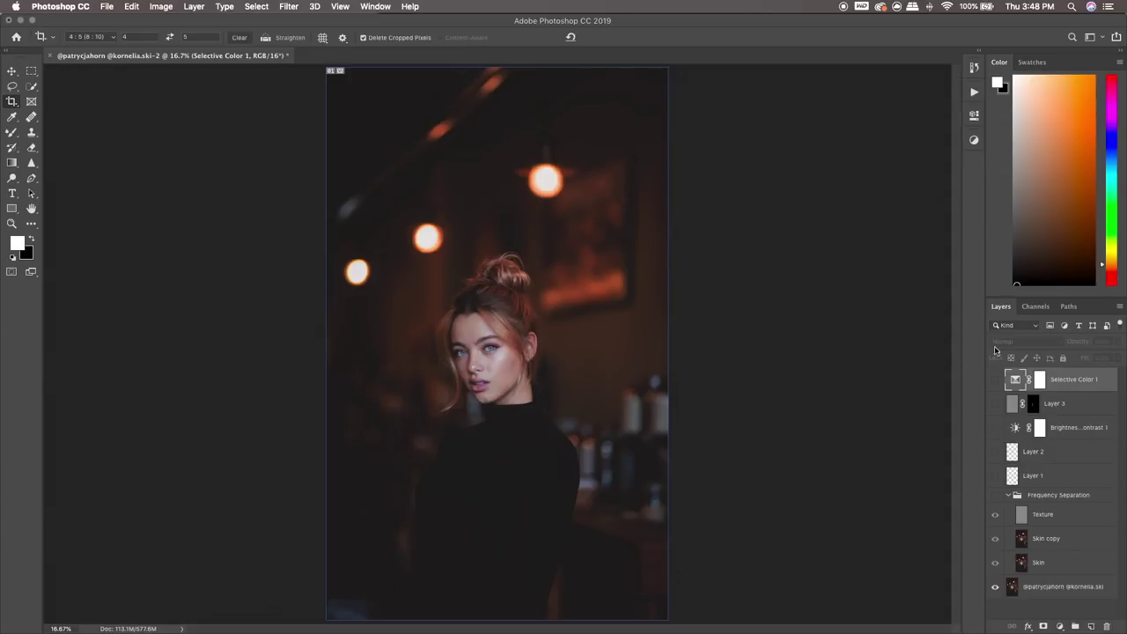
key(super)
key(super+plus)
key(super+plus)
key(super+plus)
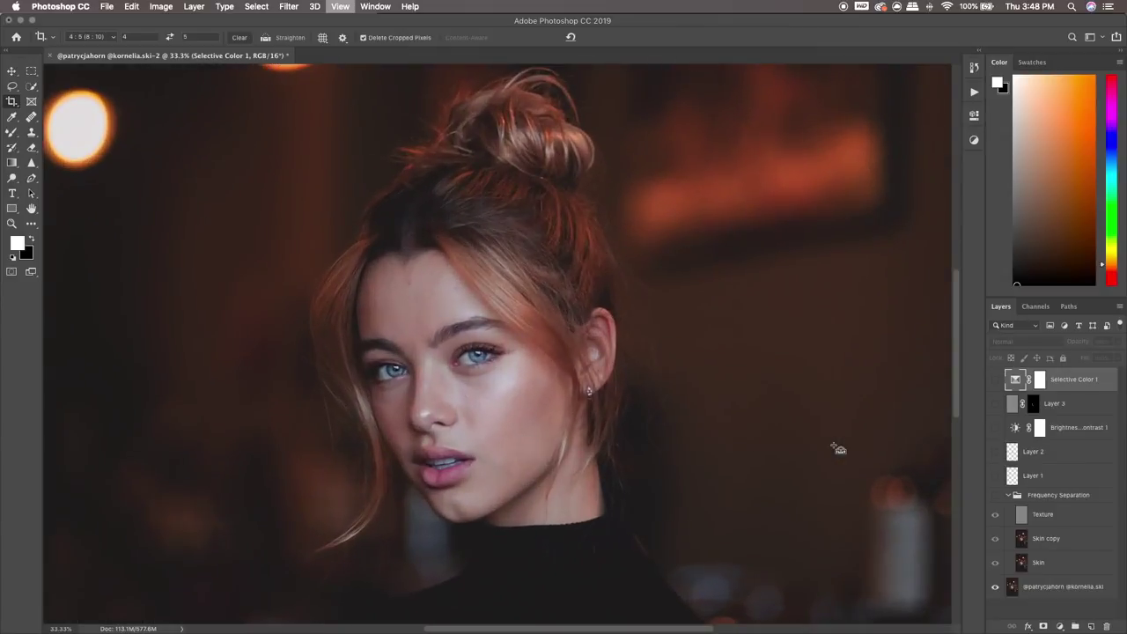
Compare the face with the Frequency Separation skin retouch hidden and shown
click(995, 496)
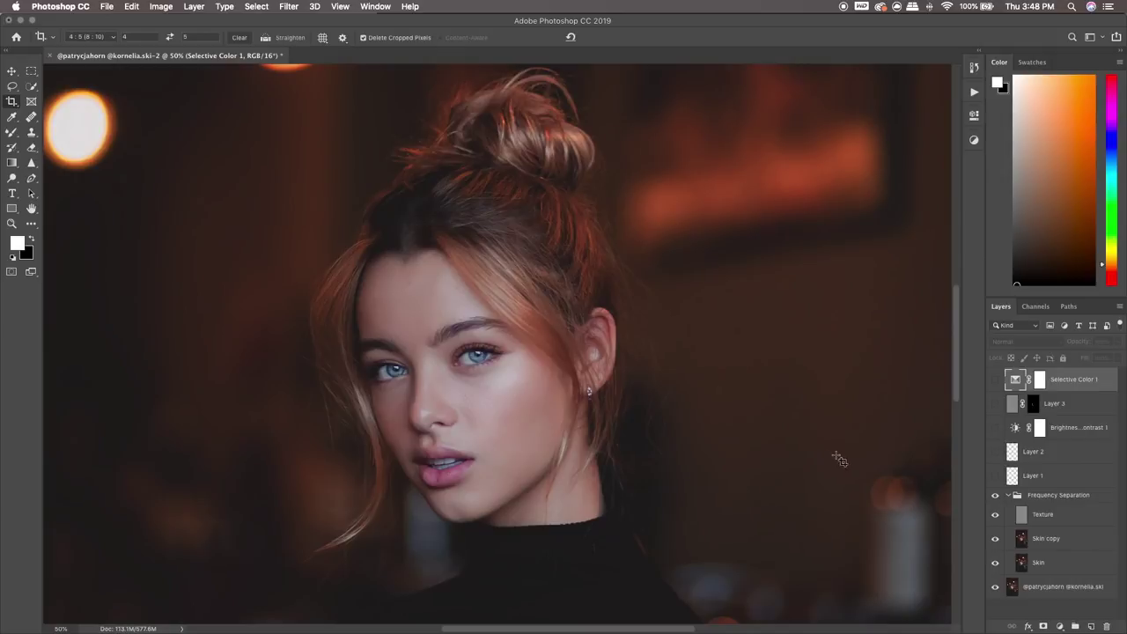
click(995, 495)
click(996, 495)
Make Layer 2 visible, select it, and compare the face with it off and on
click(996, 453)
click(1012, 451)
click(996, 453)
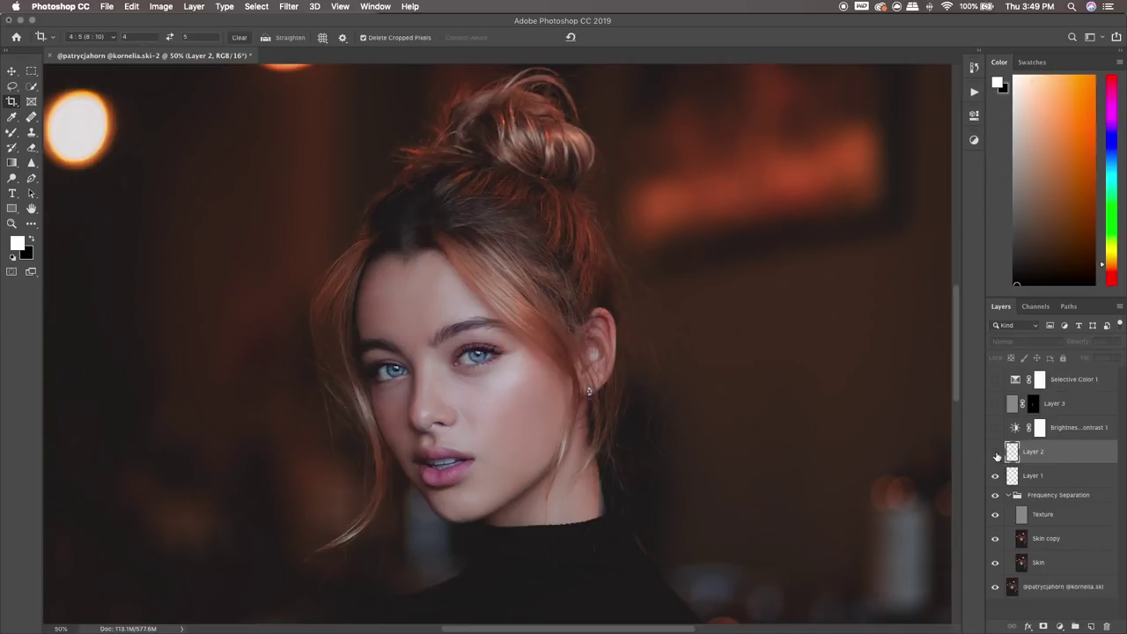
click(996, 453)
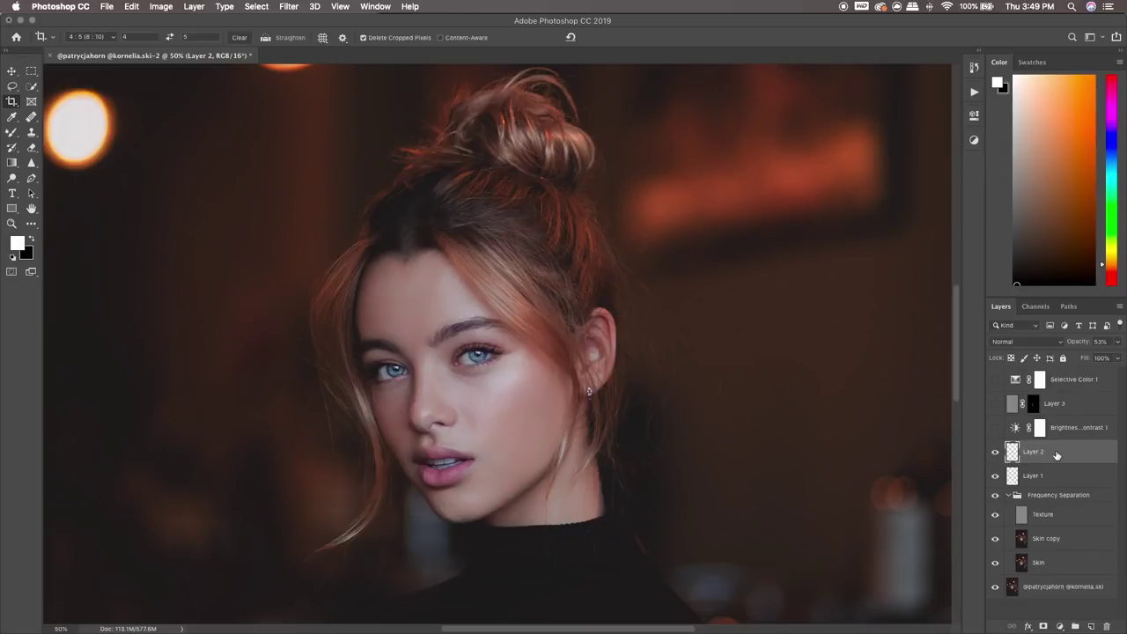
Zoom out to 16.7% to view the whole portrait and select Layer 3
key(super+minus)
key(super+minus)
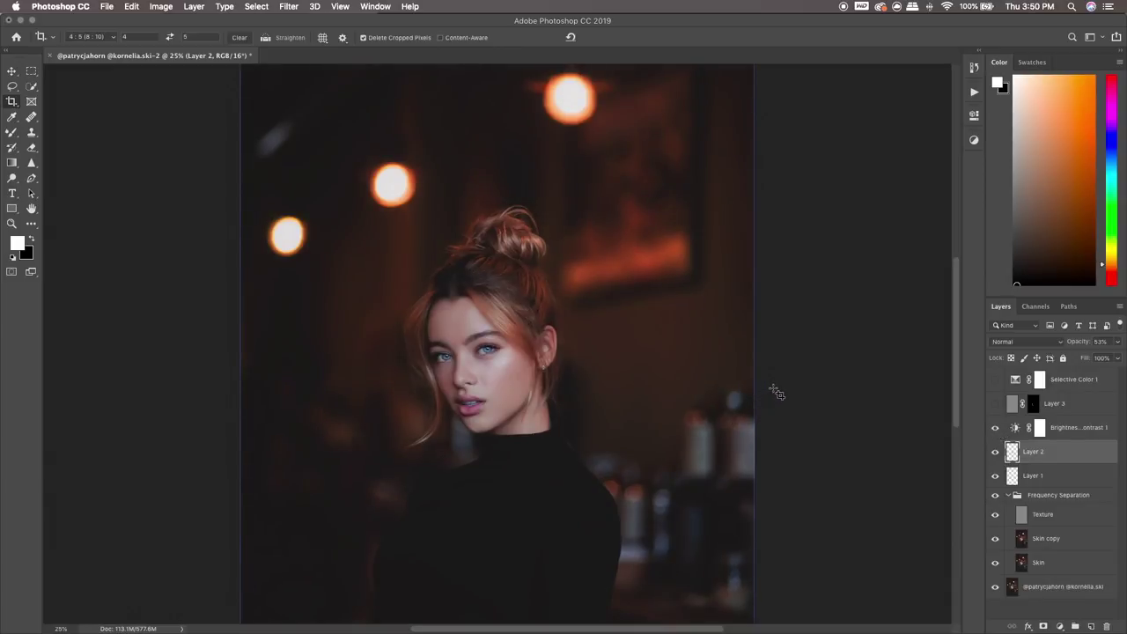
key(super+minus)
key(super+plus)
key(super+plus)
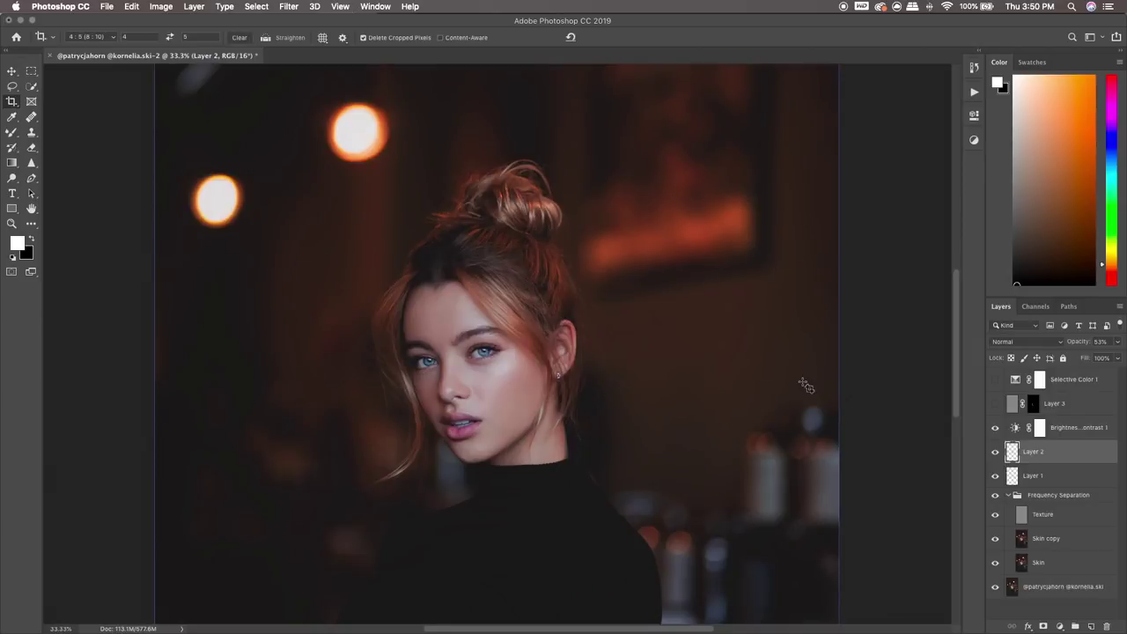
key(super+minus)
key(super+minus)
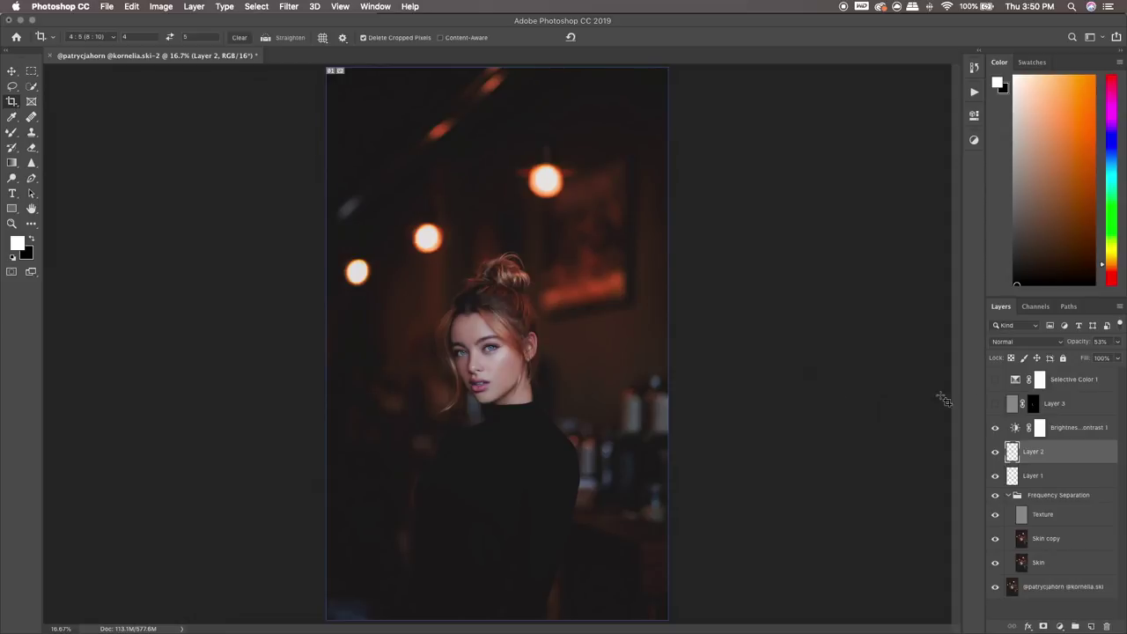
click(1052, 406)
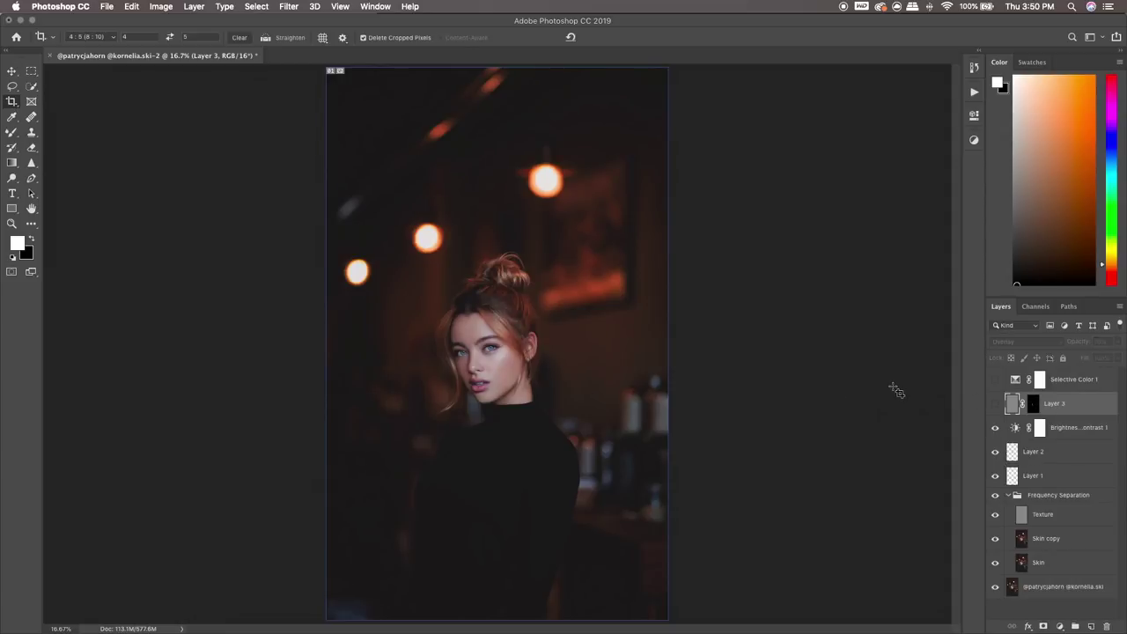
At 100% zoom, show the 70% Overlay Layer 3 and inspect the face
key(super+plus)
key(super+plus)
key(super+plus)
key(super+plus)
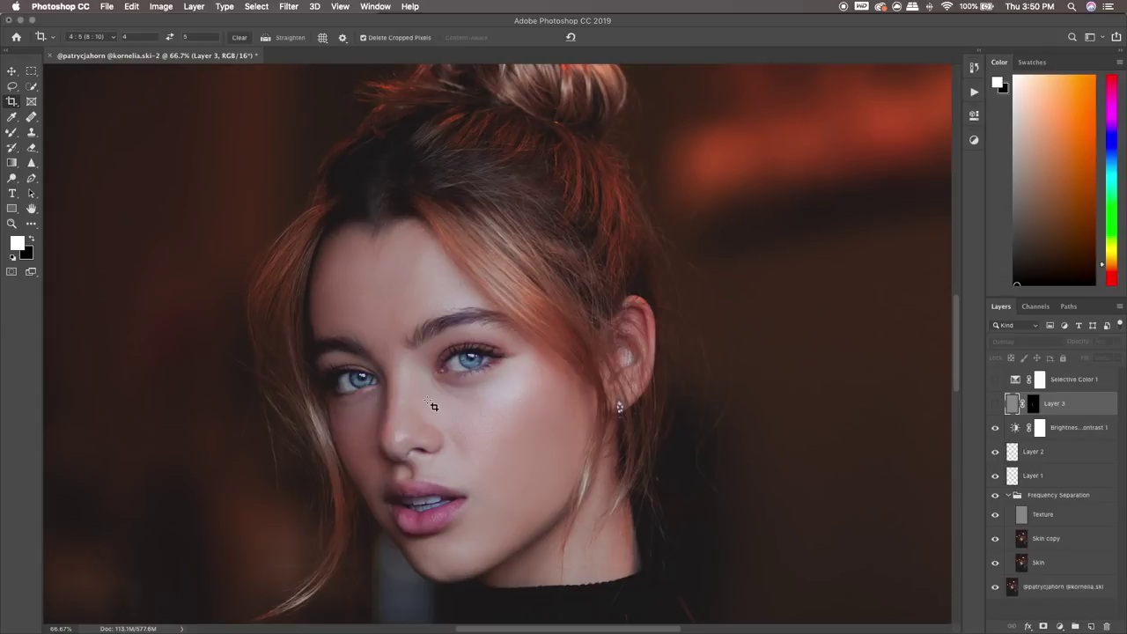
key(super+plus)
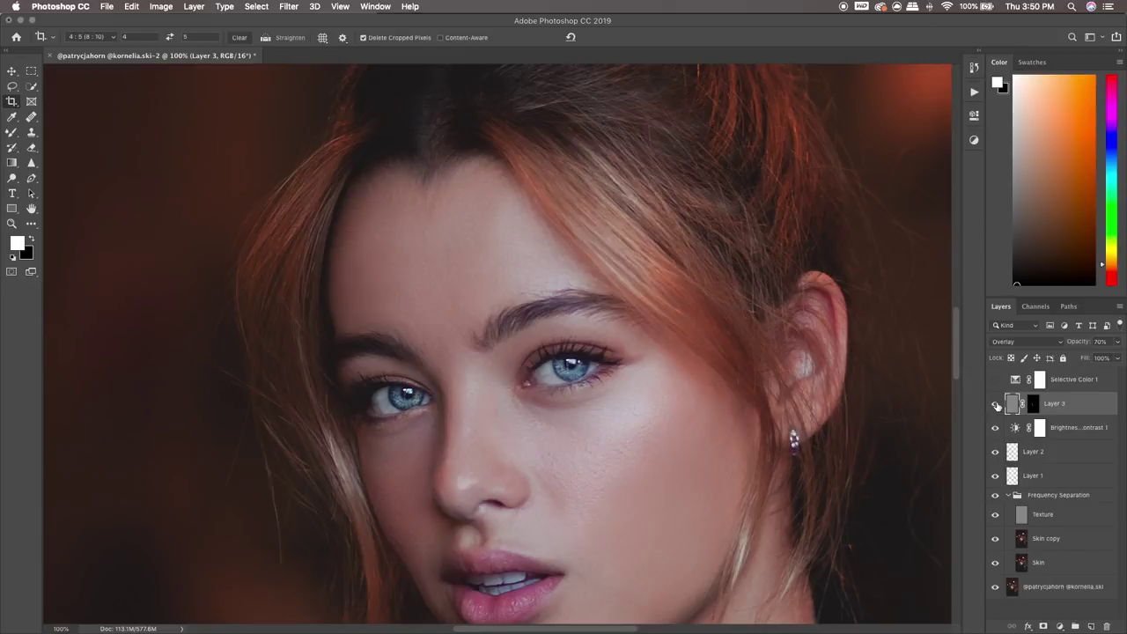
click(996, 404)
scroll(538, 379, down, 5)
scroll(538, 379, left, 5)
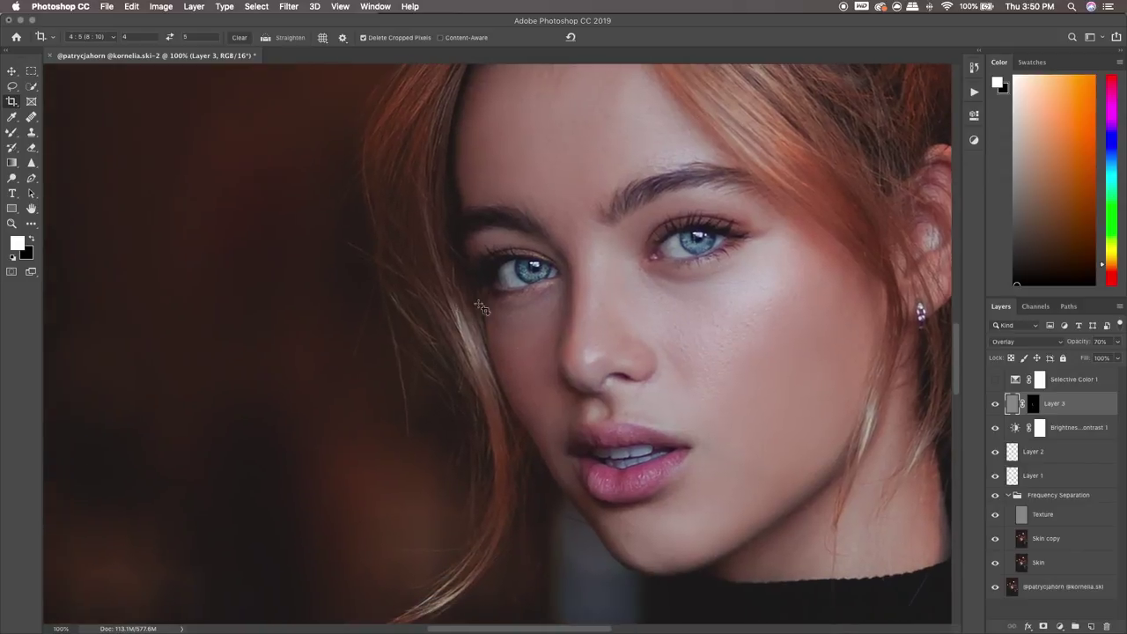
scroll(483, 309, right, 3)
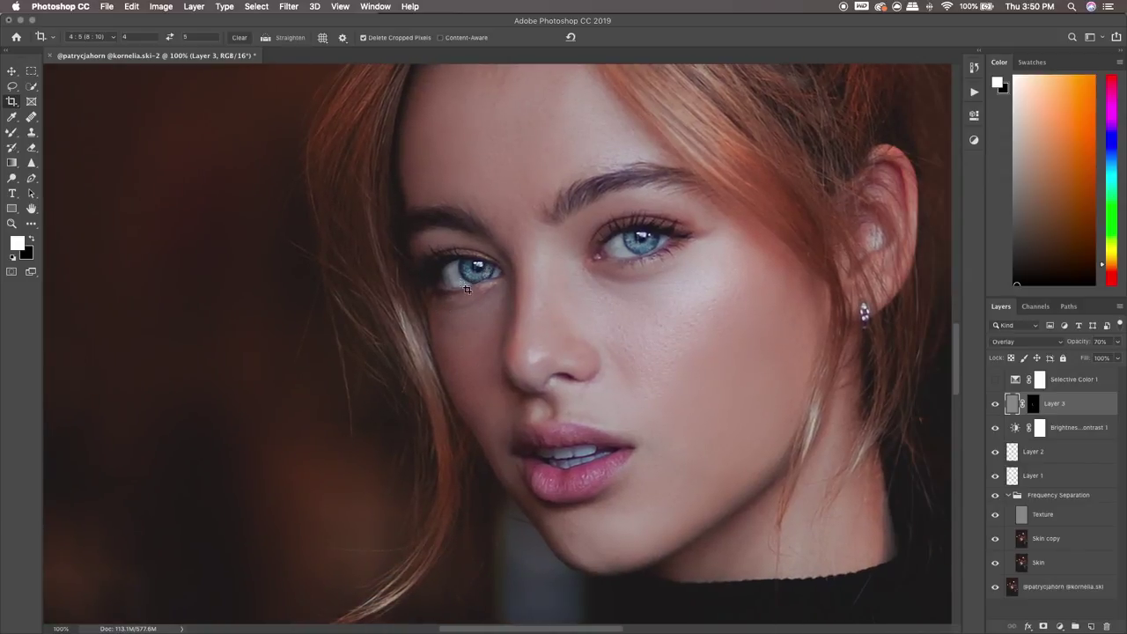
scroll(687, 237, right, 1)
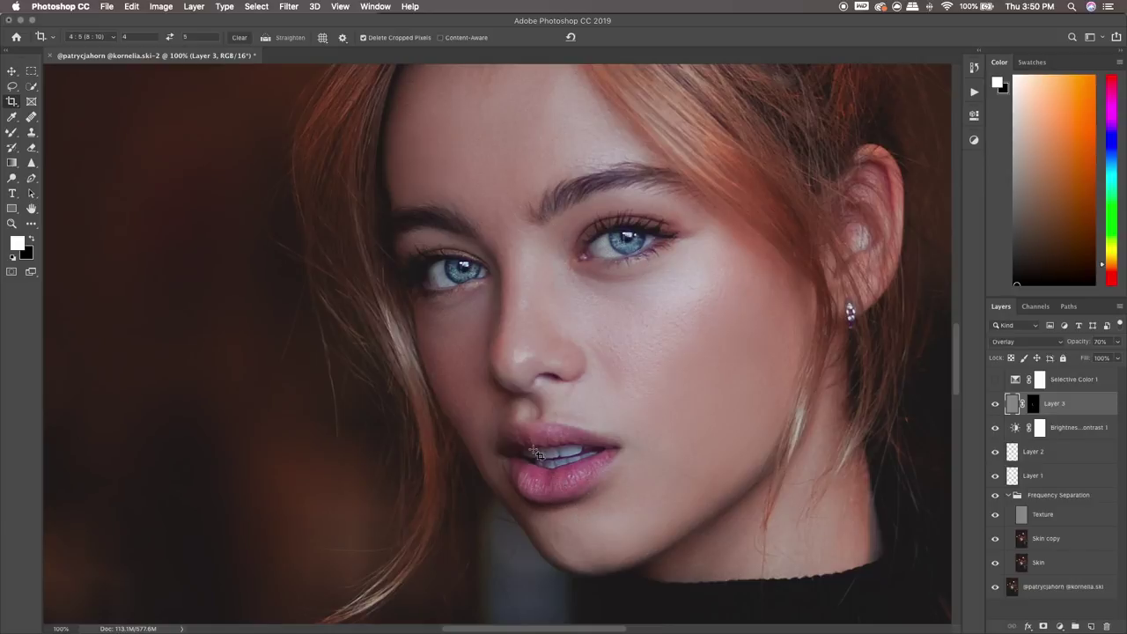
scroll(482, 319, up, 2)
scroll(482, 319, right, 2)
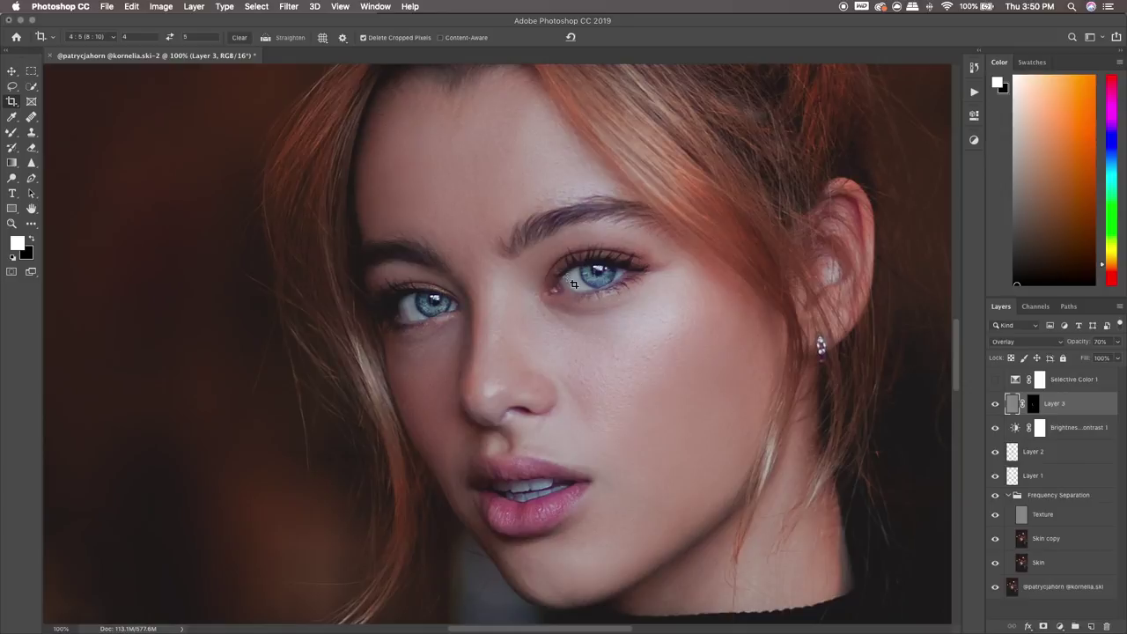
Compare the face with Layer 3 hidden and shown, then zoom back out
key(super)
key(super+minus)
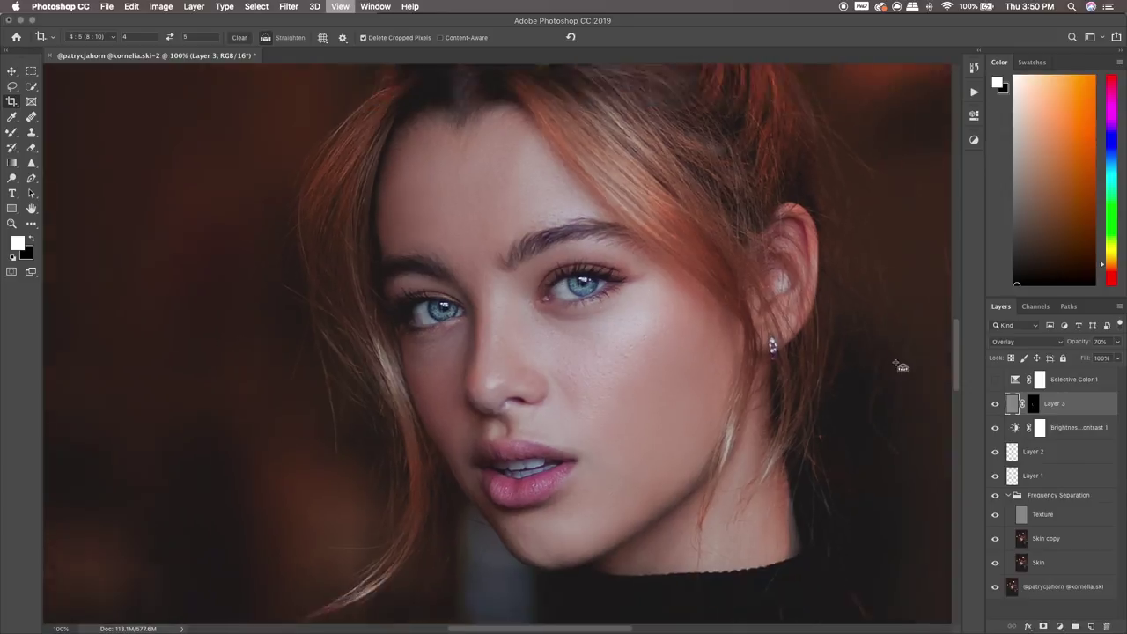
click(997, 406)
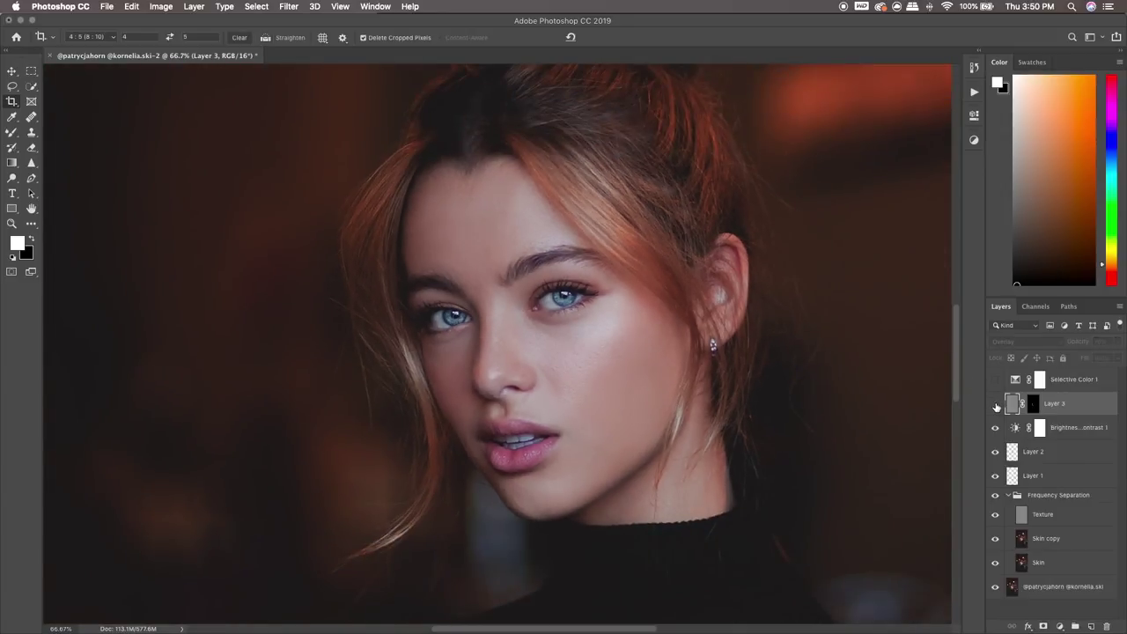
click(997, 406)
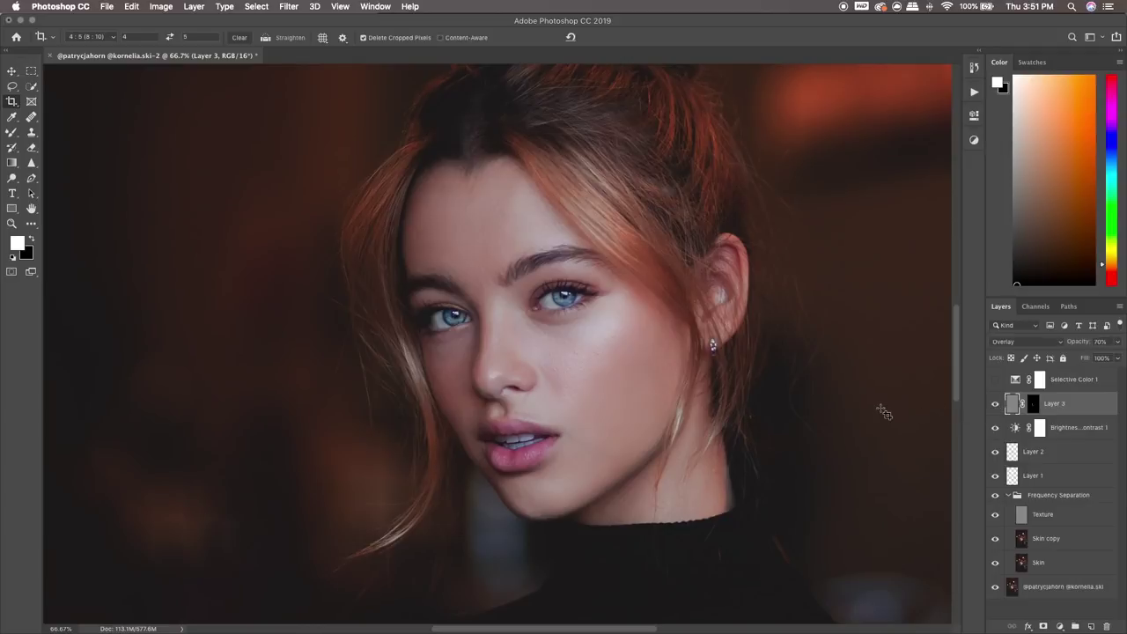
key(super+minus)
key(super+minus)
key(super+minus)
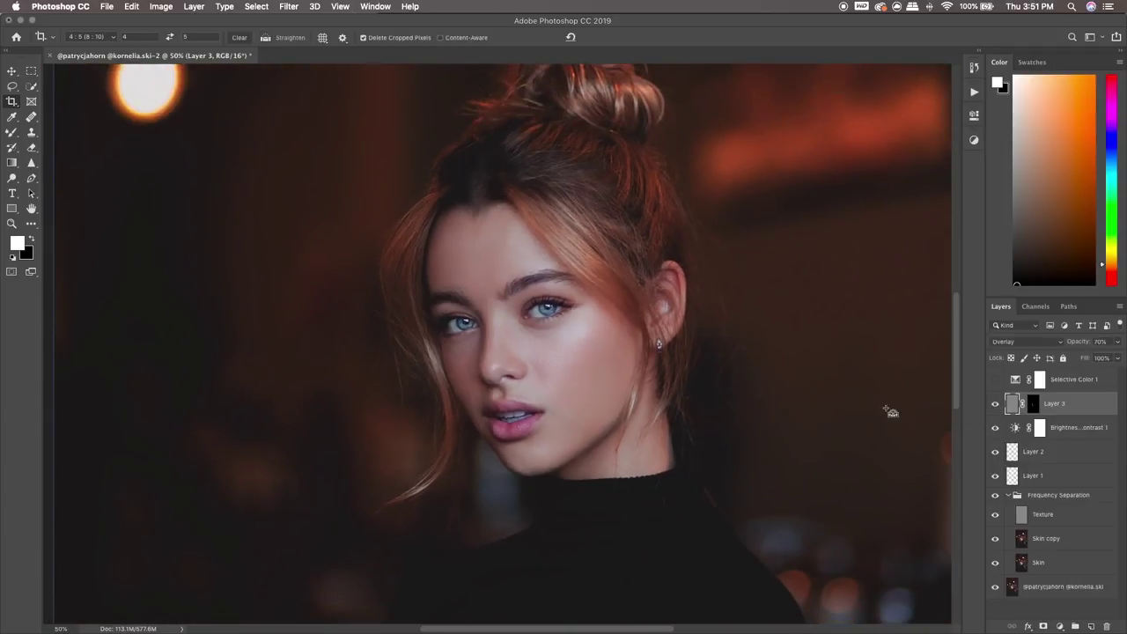
Zoom out to the full portrait and lay a 4:5 crop frame over it
key(super+minus)
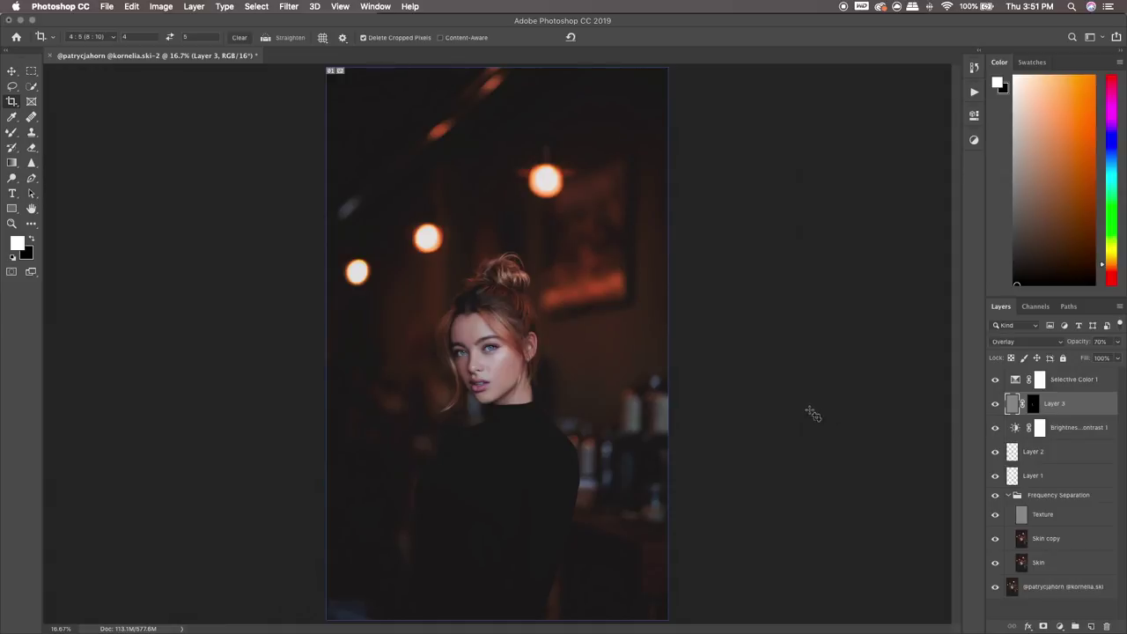
click(892, 418)
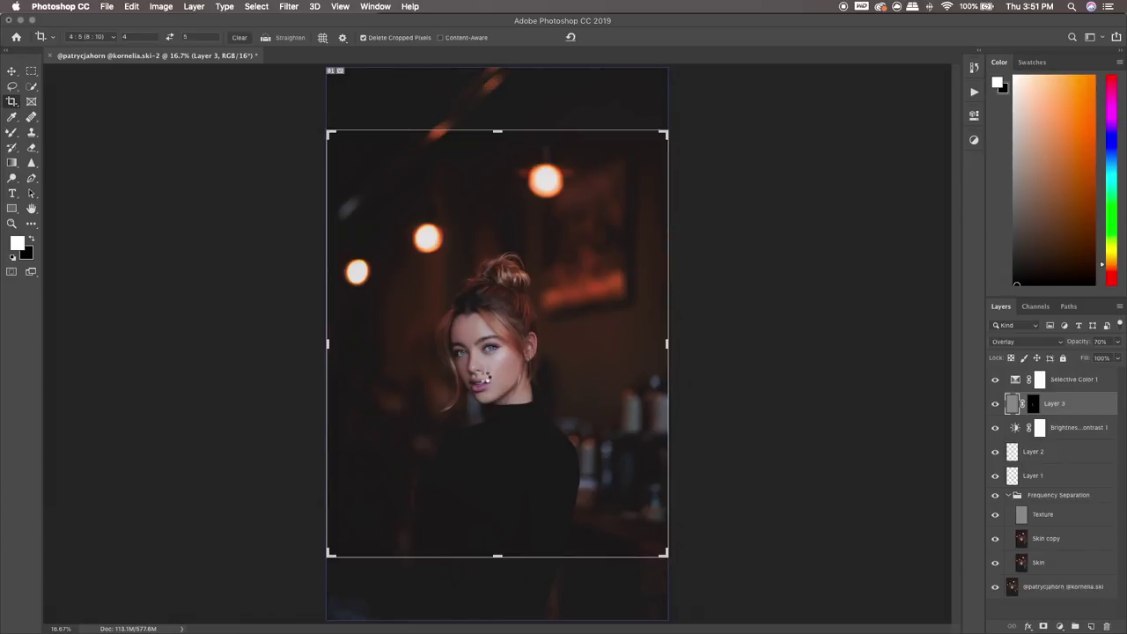
click(483, 328)
right_click(482, 329)
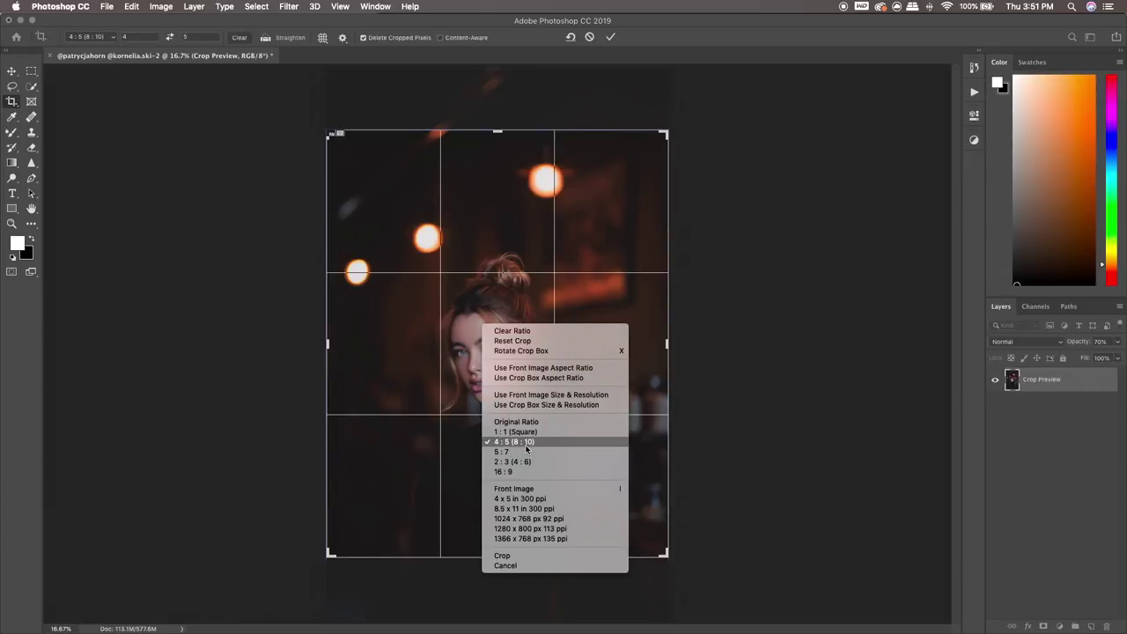
click(498, 445)
drag(485, 422, 483, 411)
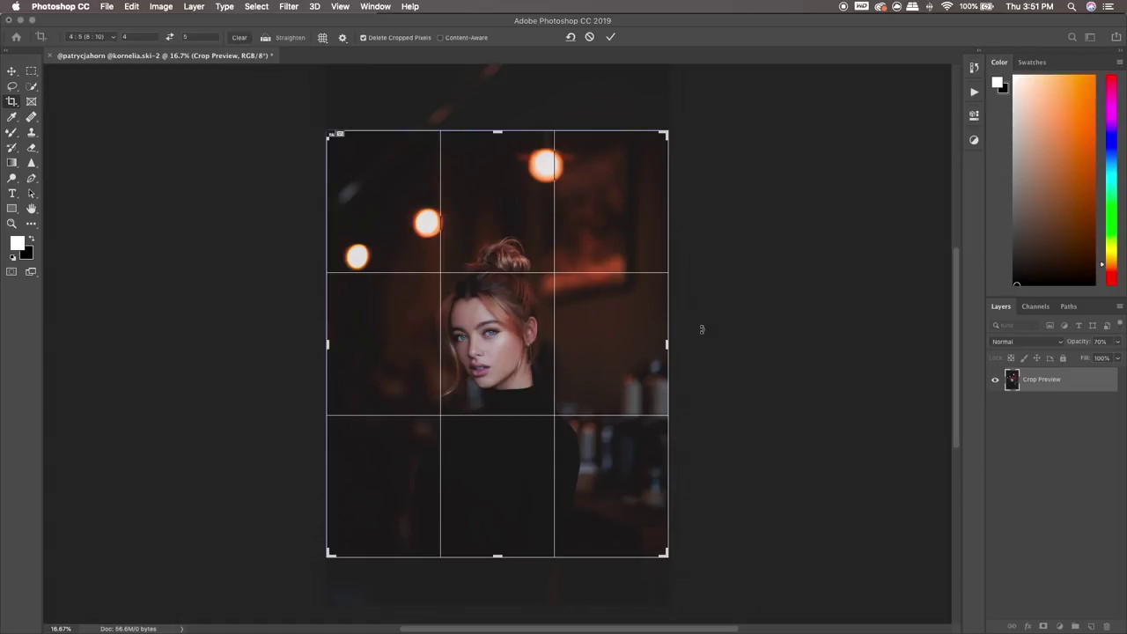
click(588, 37)
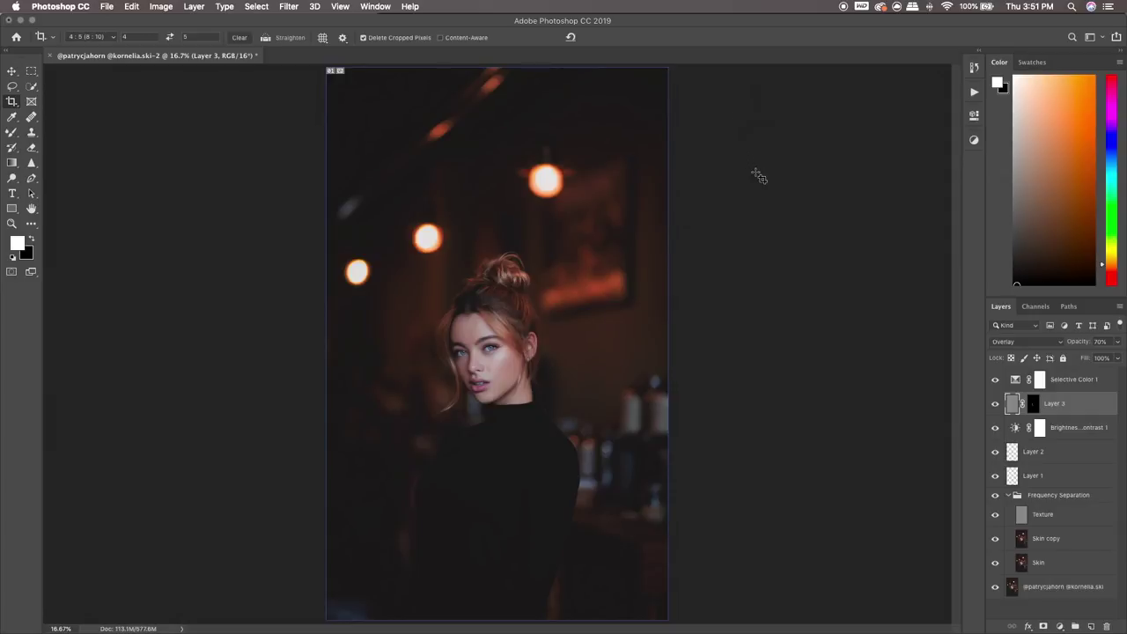
alt+click(996, 587)
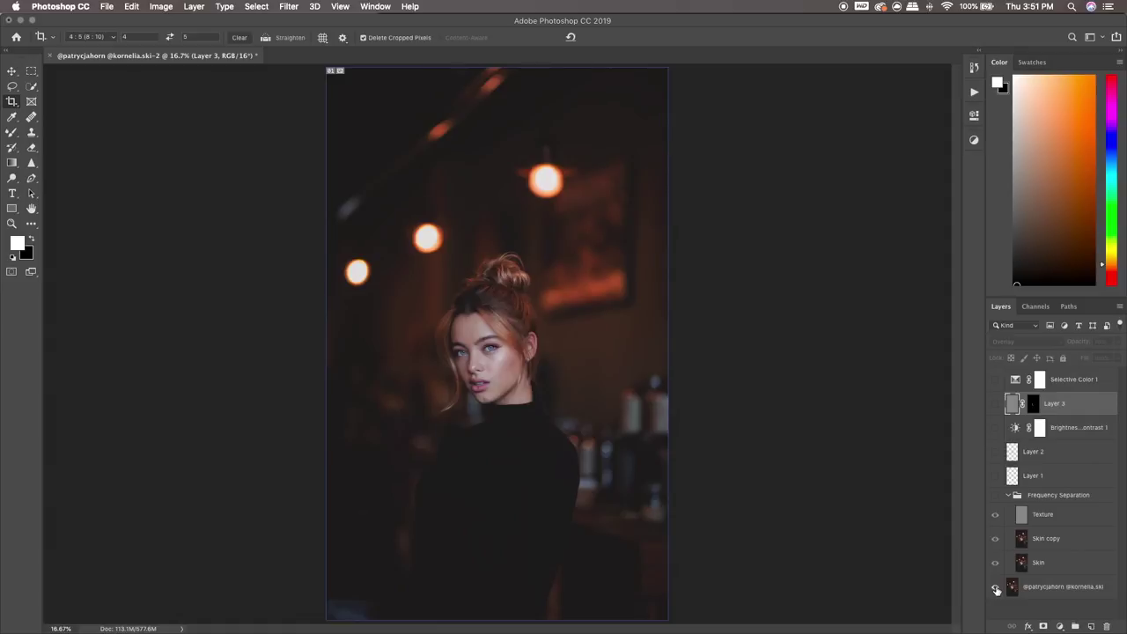
alt+click(996, 588)
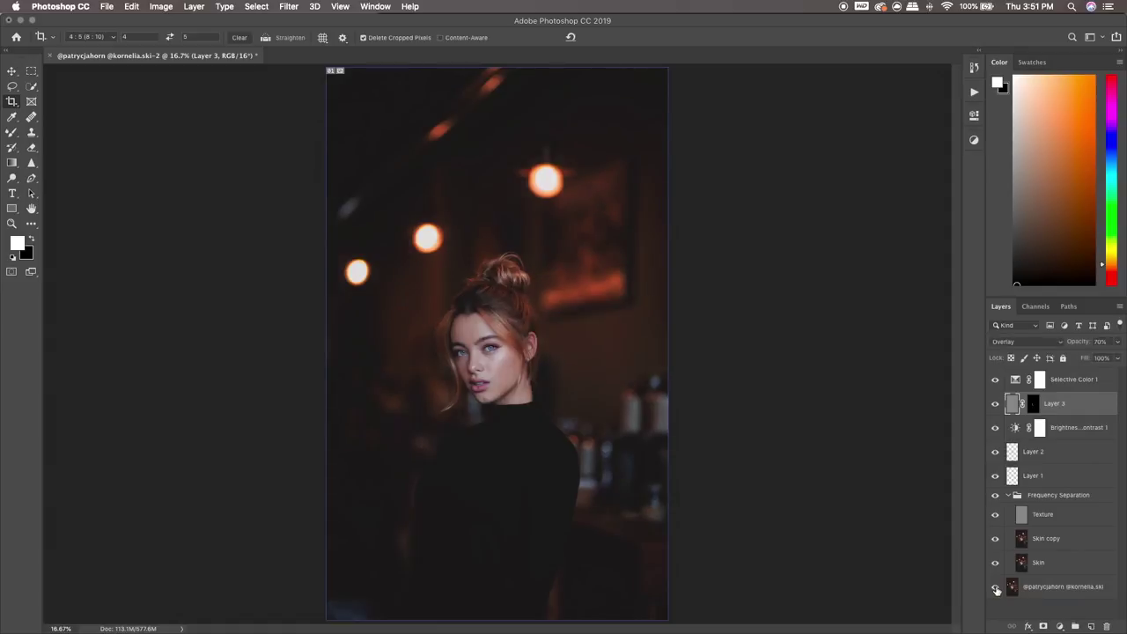
alt+click(996, 589)
alt+click(996, 589)
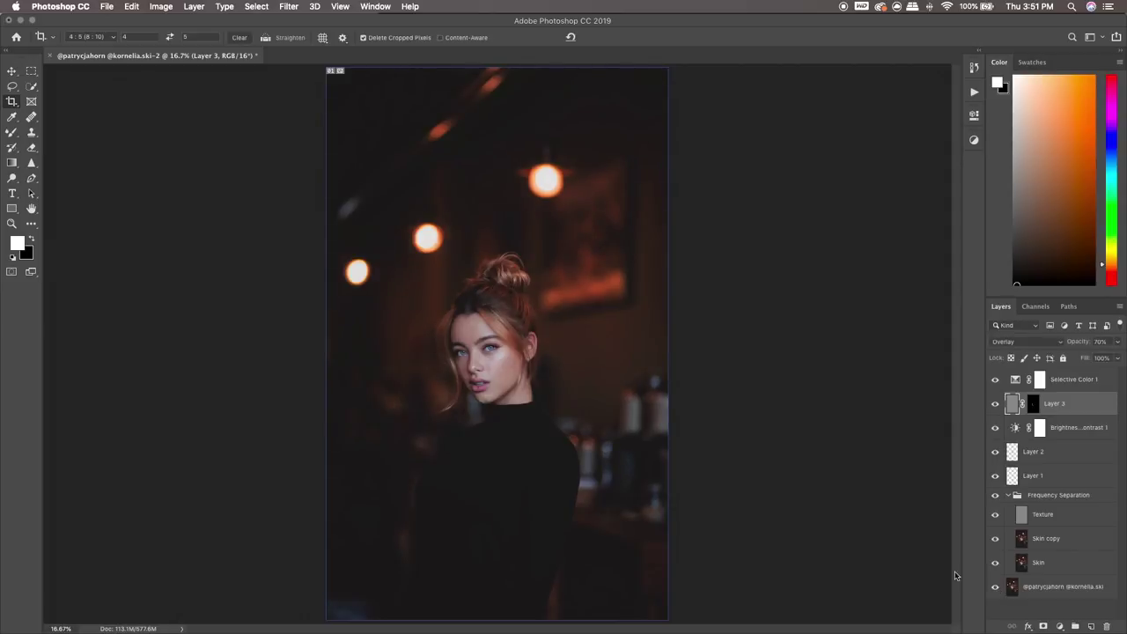